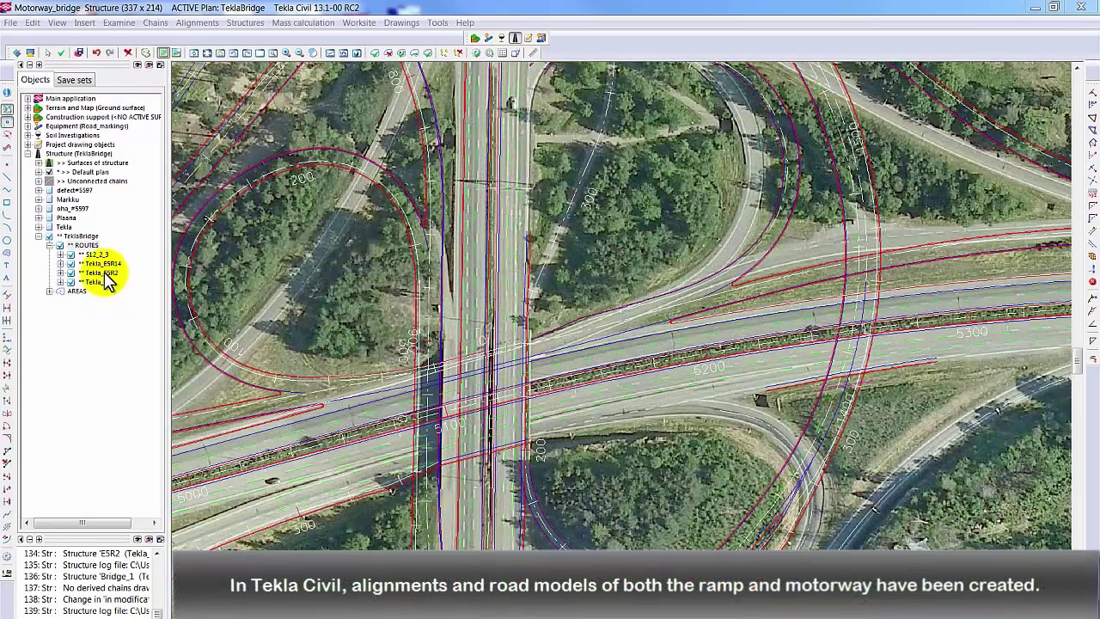
- Highlight the Tekla_VT1 motorway route in the plan, and clear the selection
click(102, 273)
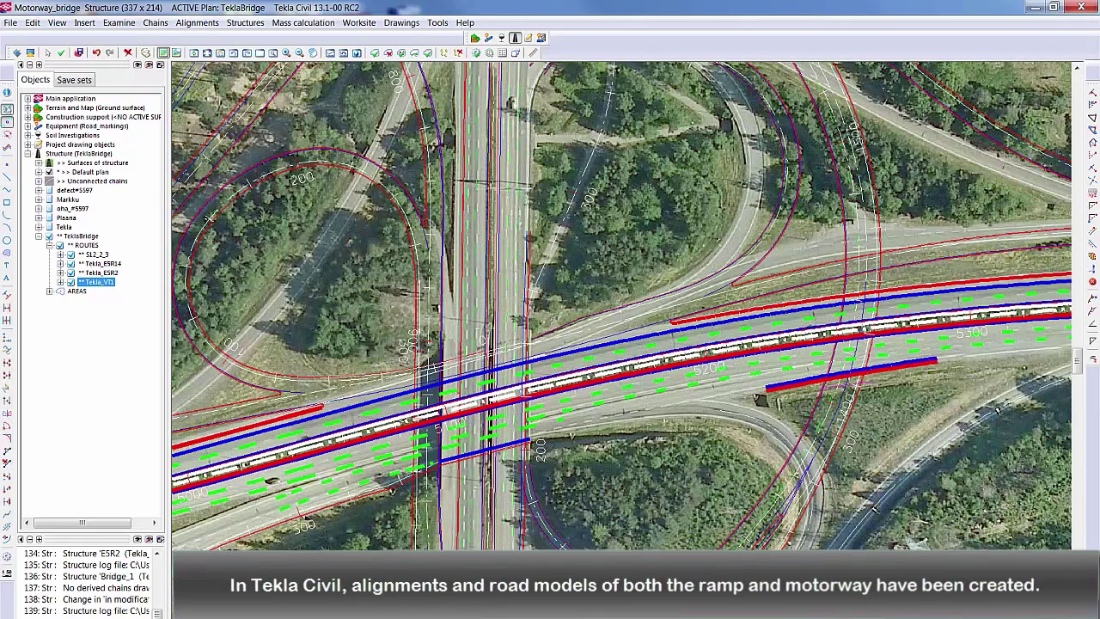
key(Escape)
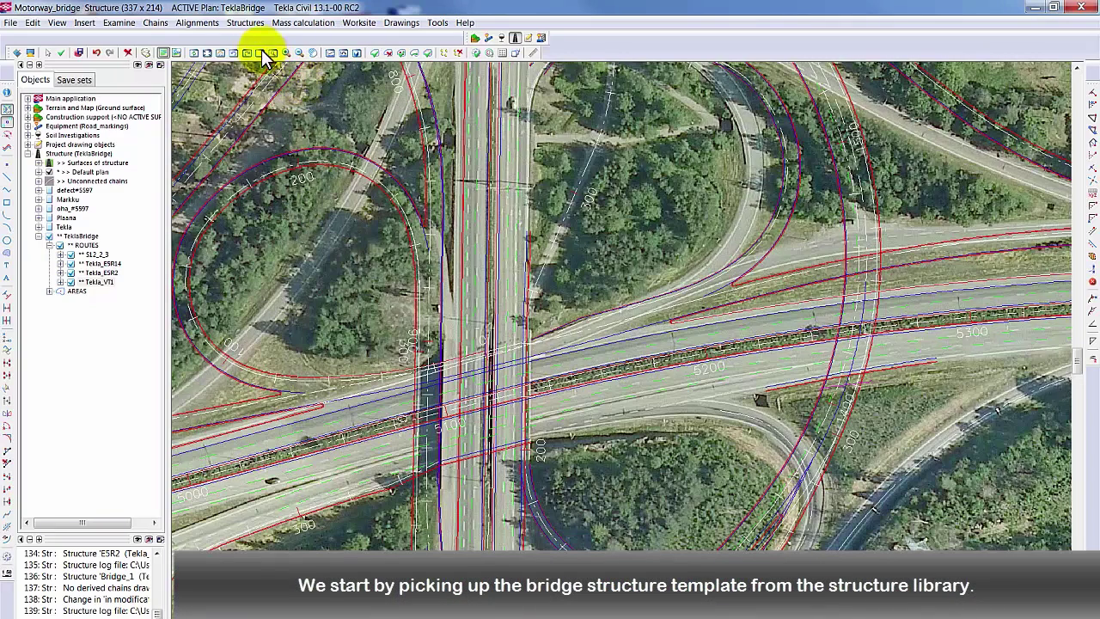
- Open the Bridge_1 template from the basic structure types in the structure library
click(246, 24)
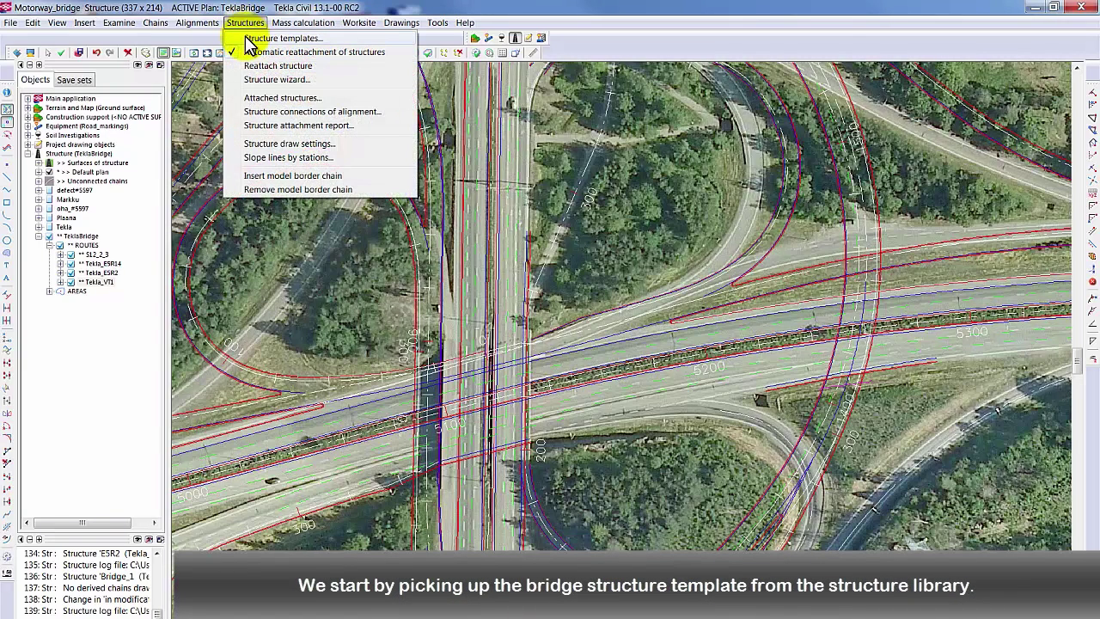
click(247, 39)
click(334, 150)
click(375, 169)
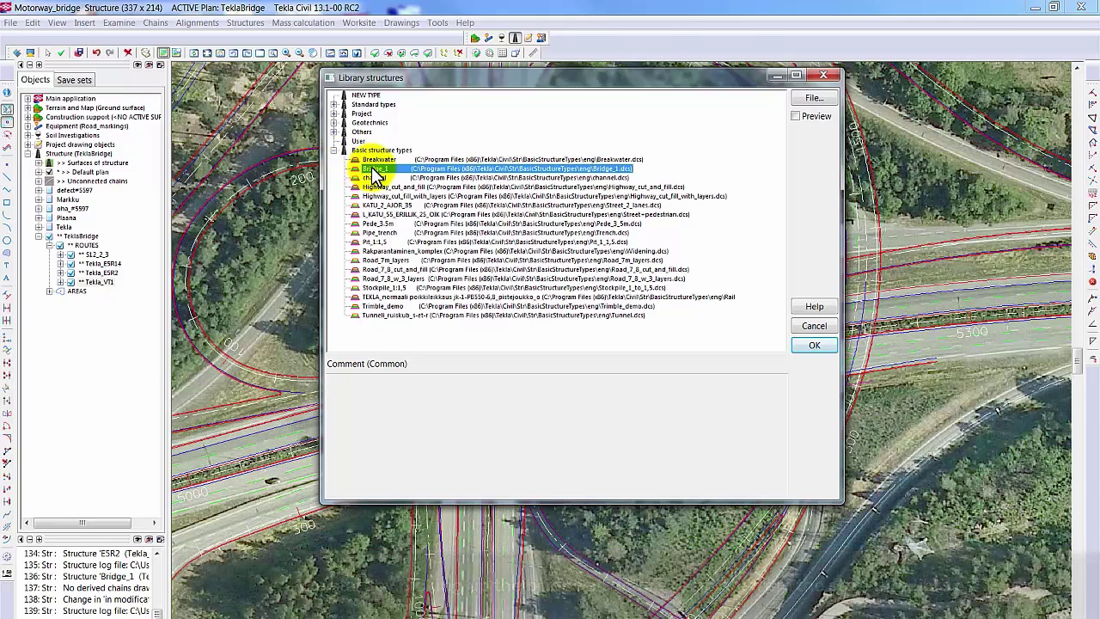
double_click(375, 169)
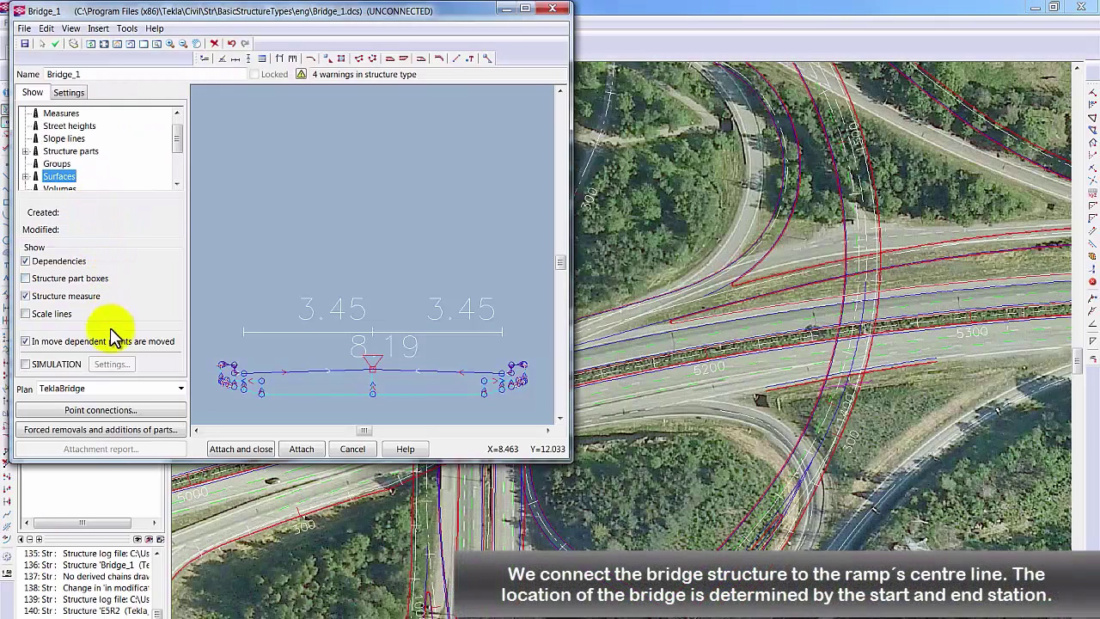
- Connect Bridge_1's center line to the Tekla_E5R2 alignment from station 1398.004 to 1465.923 and attach it, removing the existing E5R2 structure
click(102, 410)
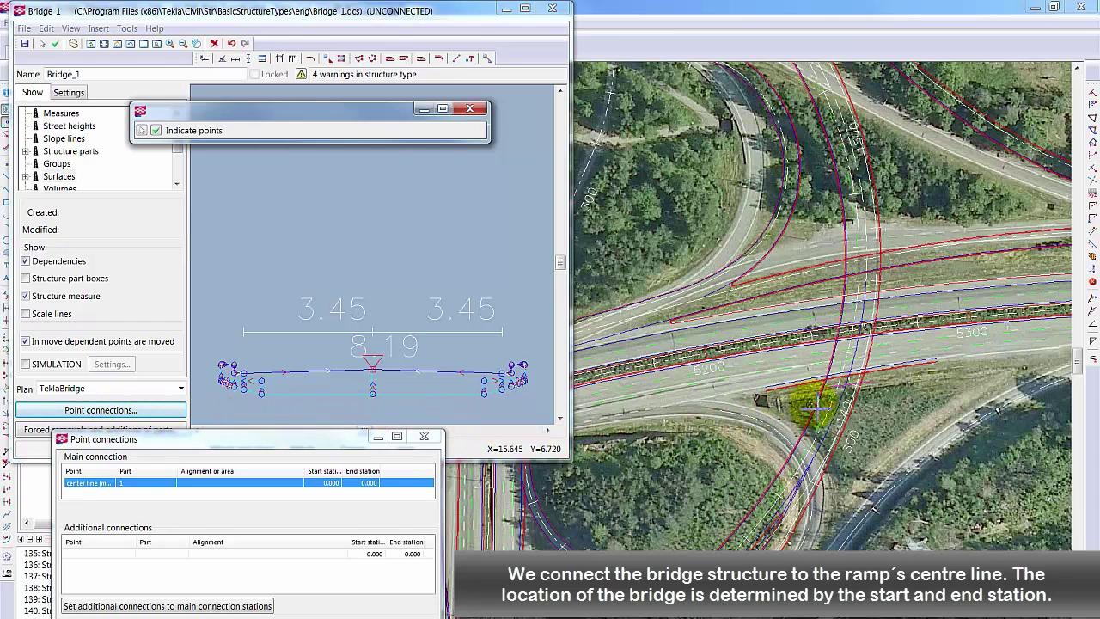
click(832, 411)
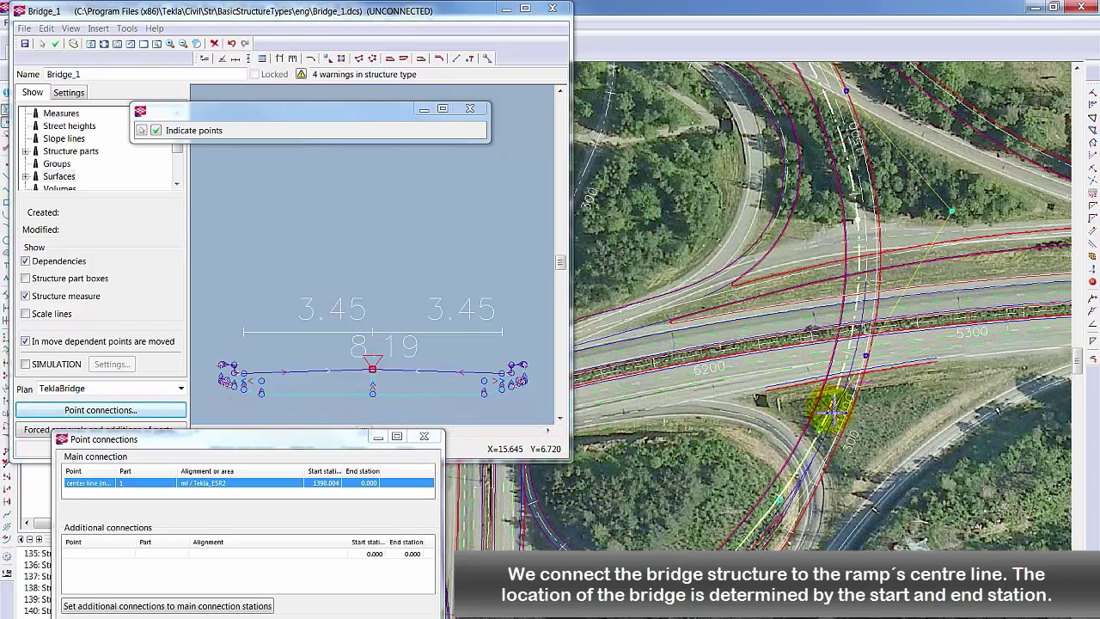
click(860, 230)
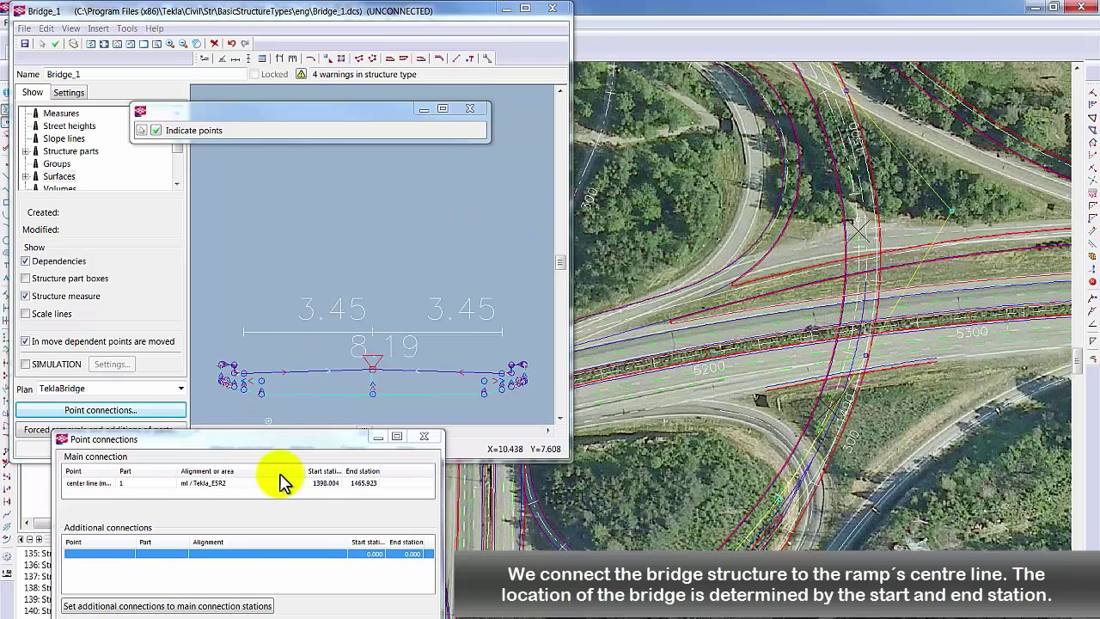
key(Return)
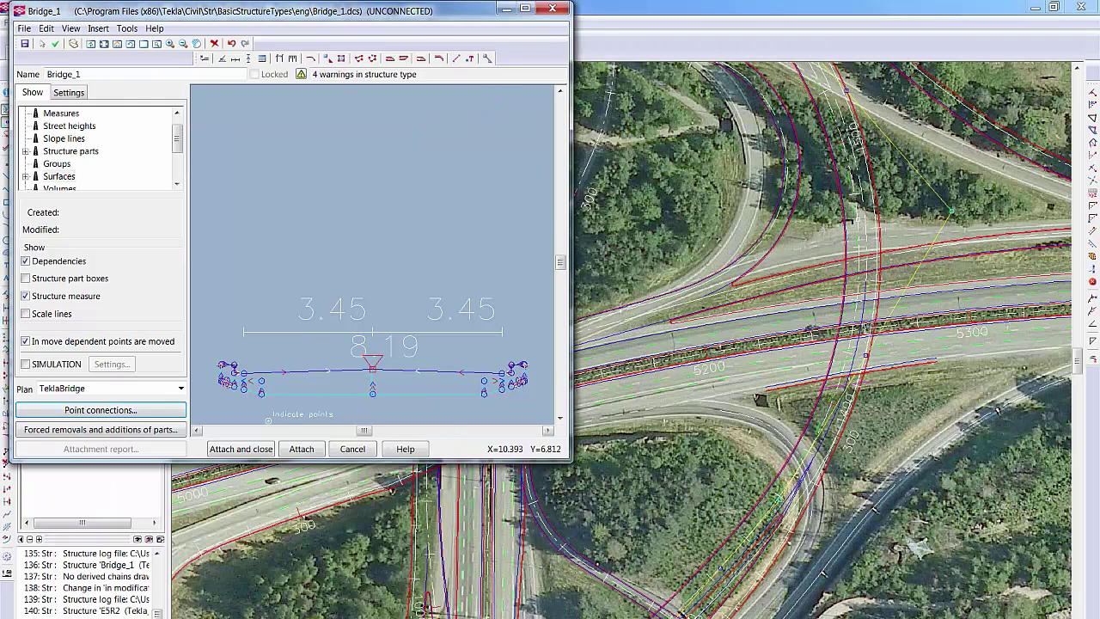
click(262, 450)
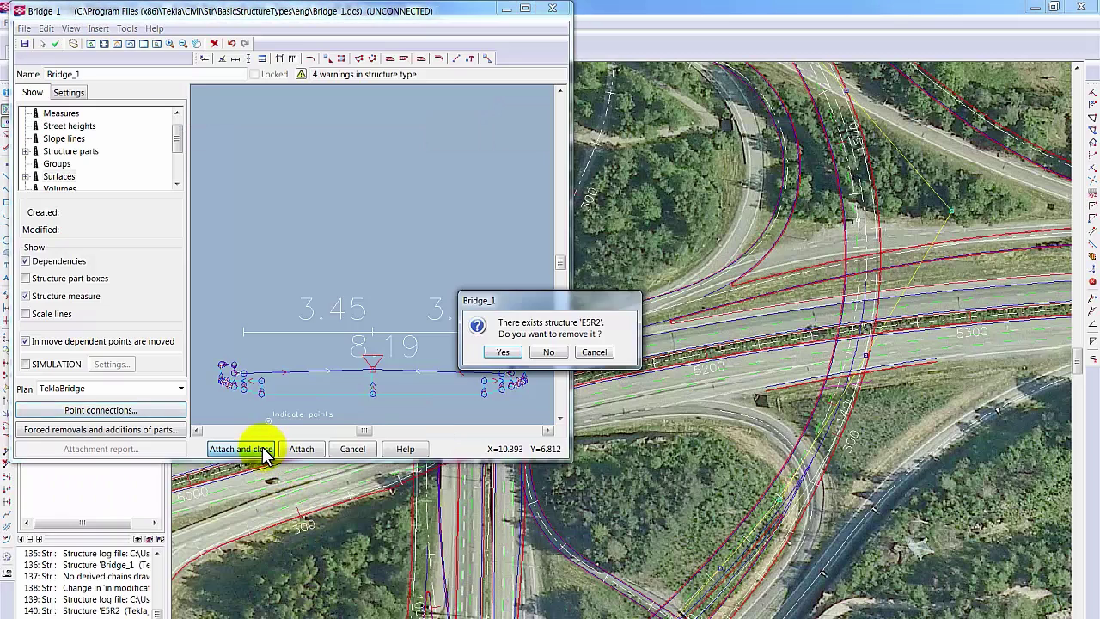
click(506, 353)
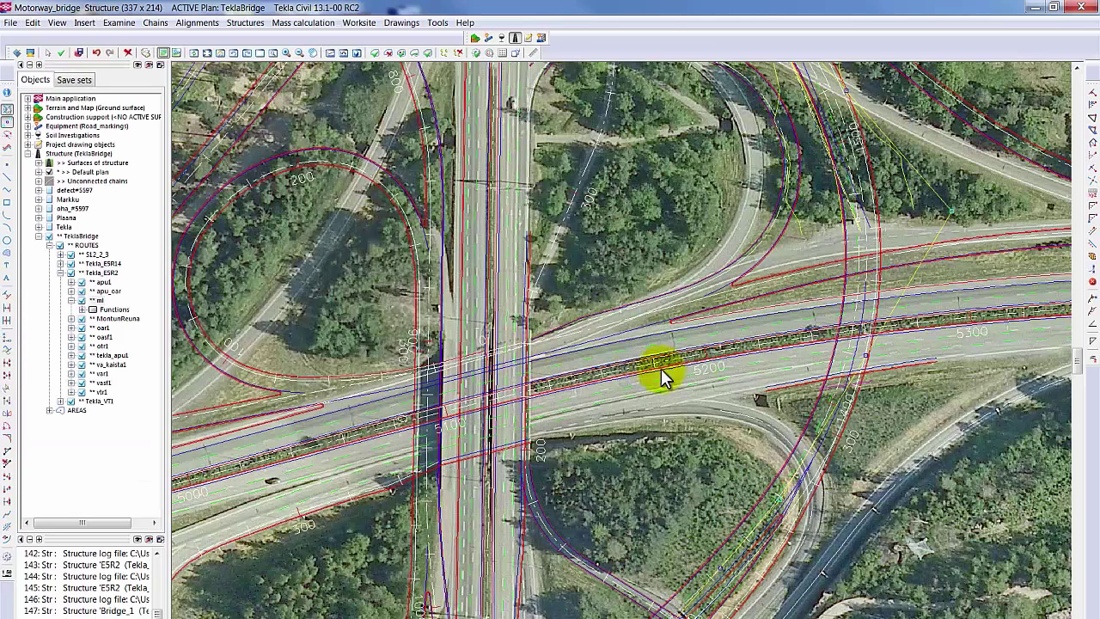
- Show the ramp alignment's area in 3D with triangle models of the pavement structures top surface and the cropped ground surface
right_click(838, 403)
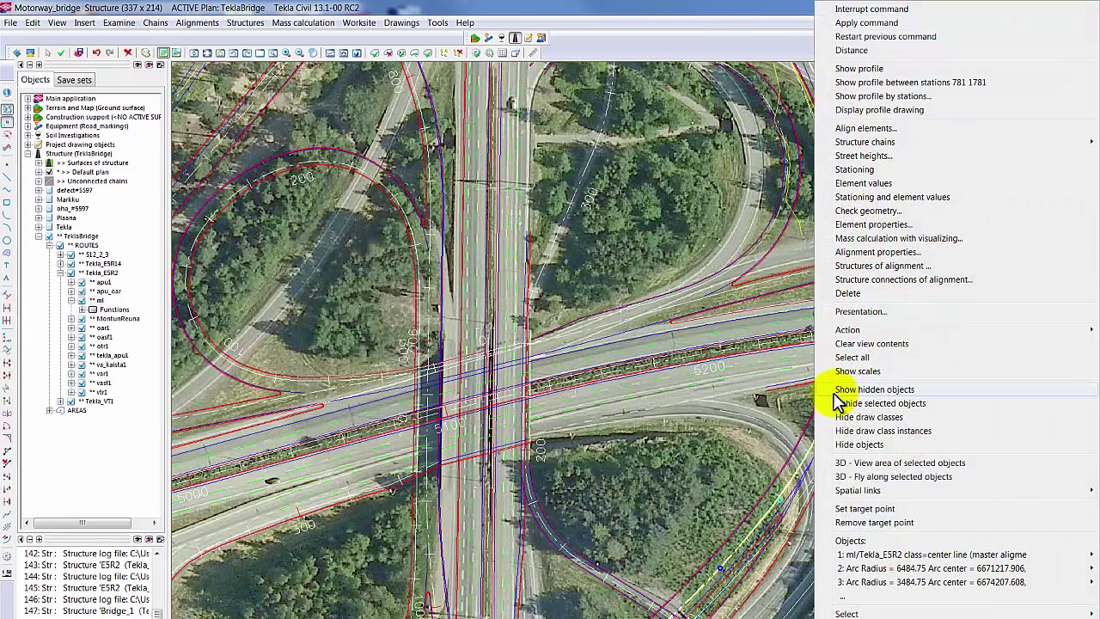
click(878, 464)
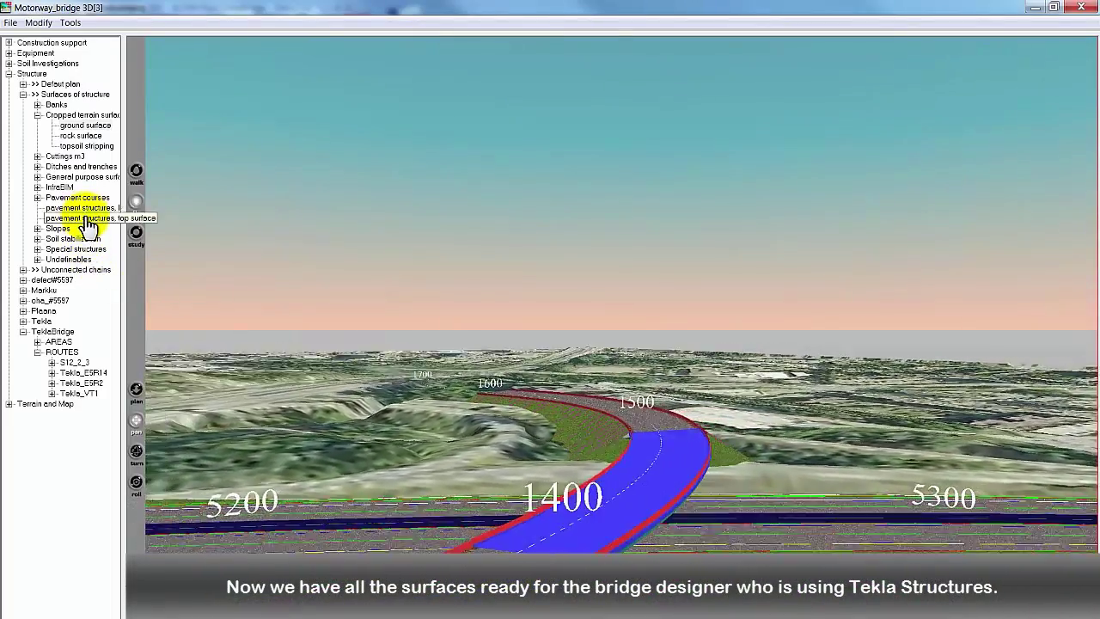
right_click(85, 217)
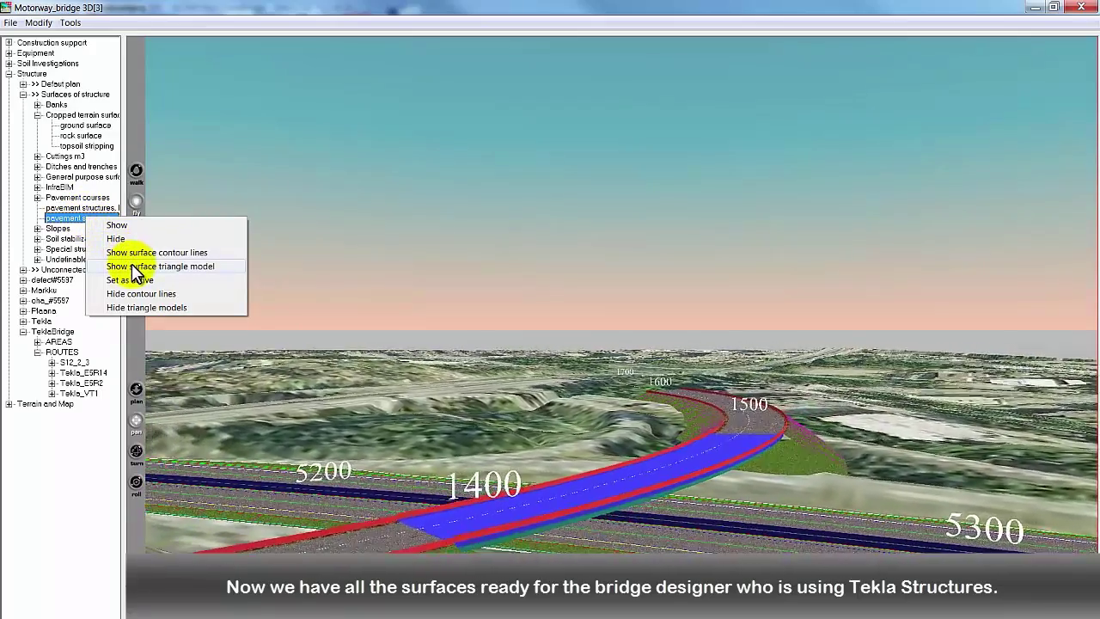
click(131, 267)
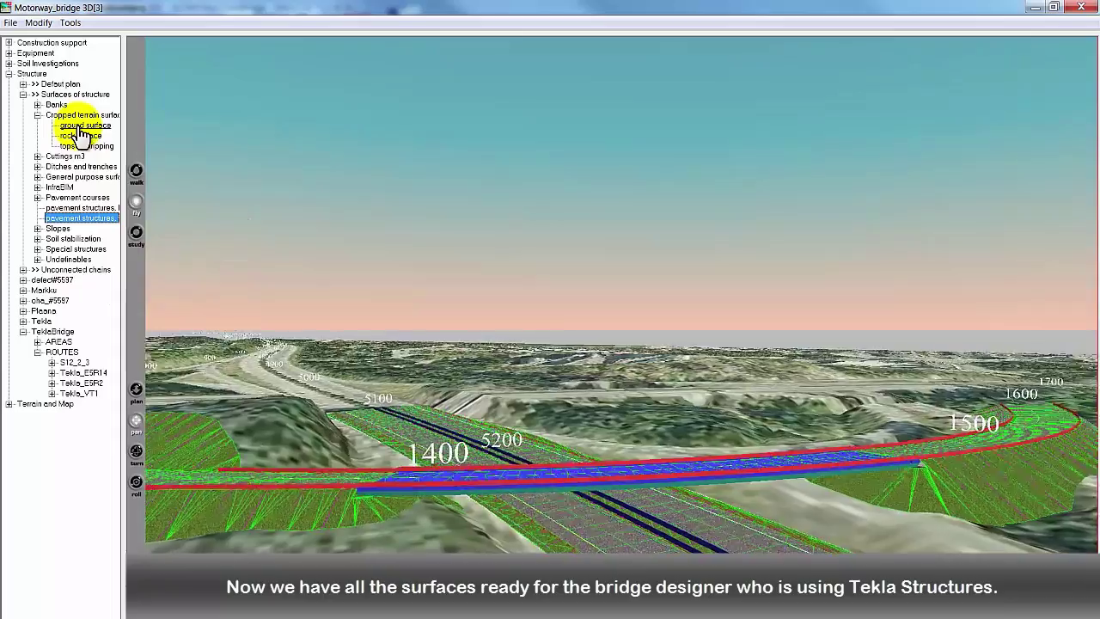
right_click(93, 126)
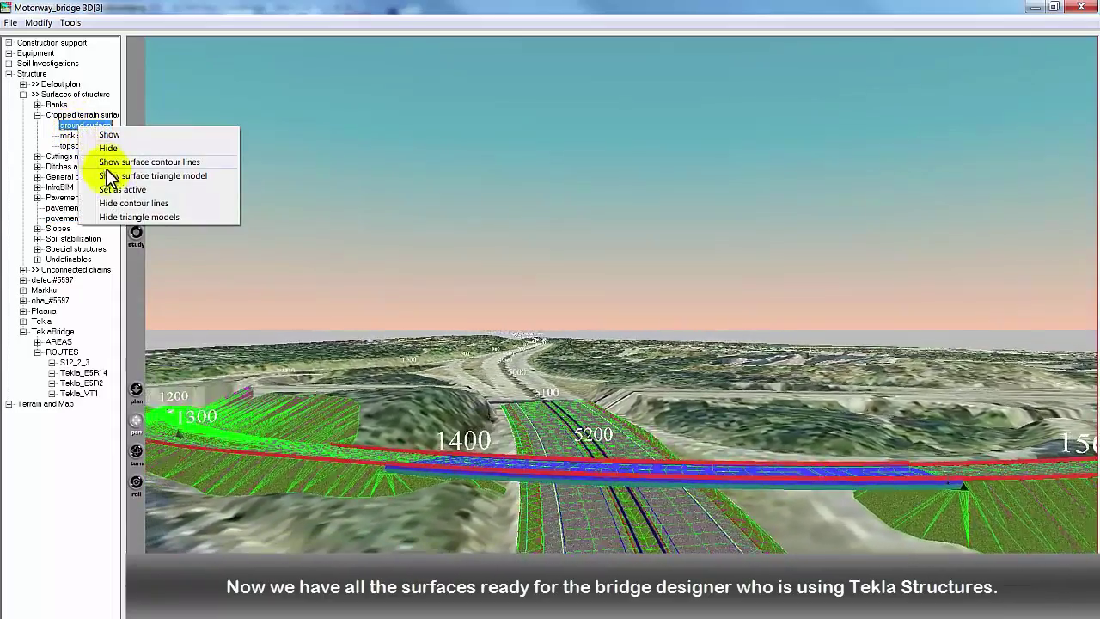
click(110, 175)
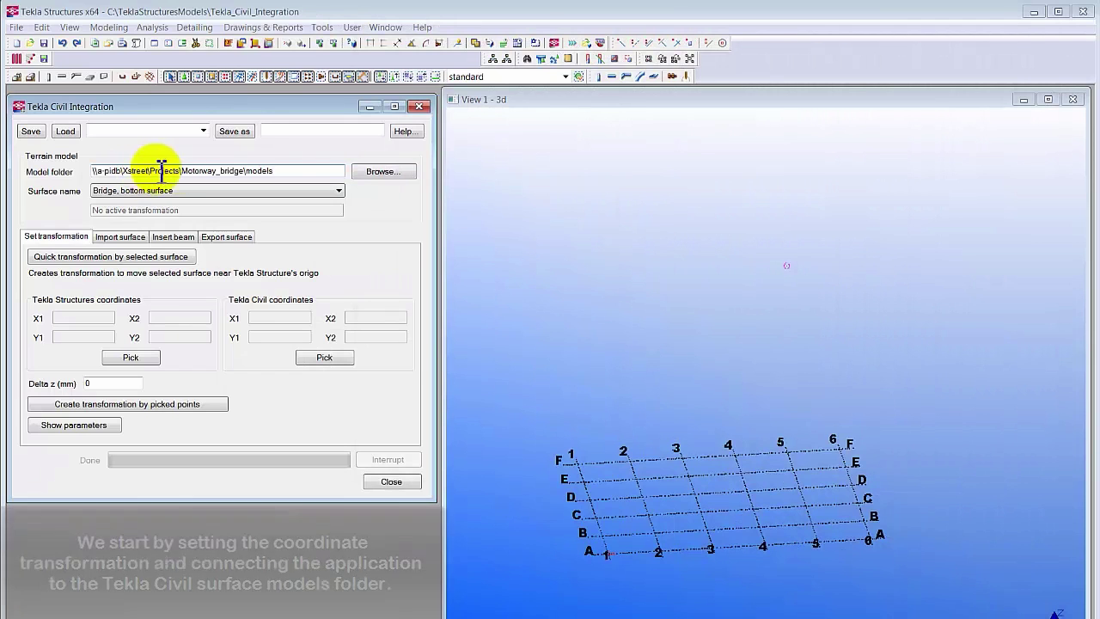
- In Tekla Structures, create a quick coordinate transformation from the "Bridge, top surface" model
click(339, 191)
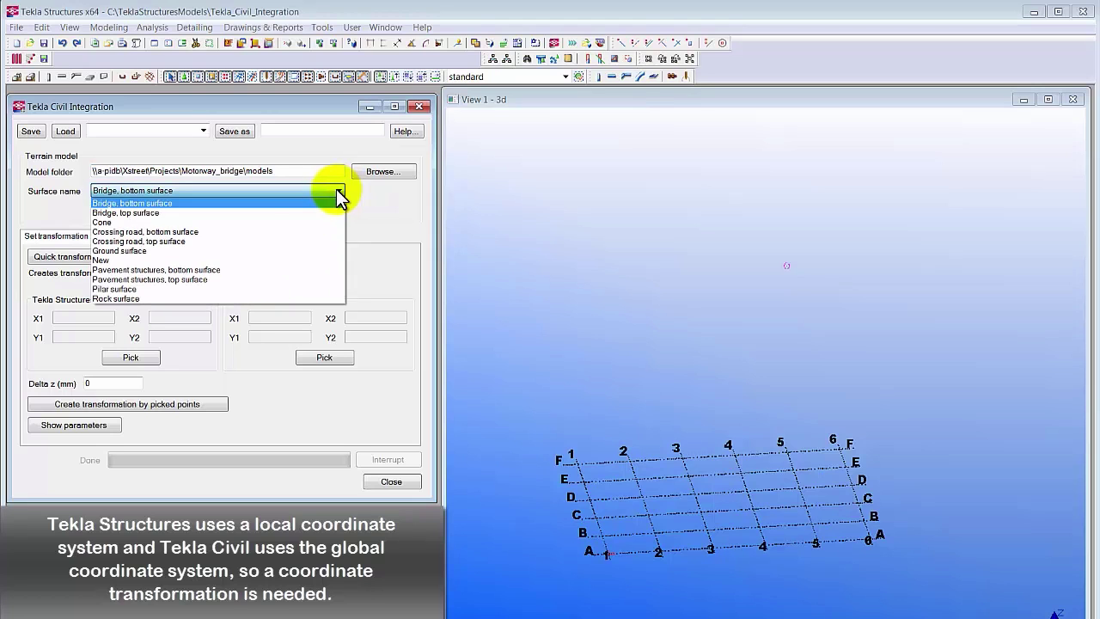
click(298, 212)
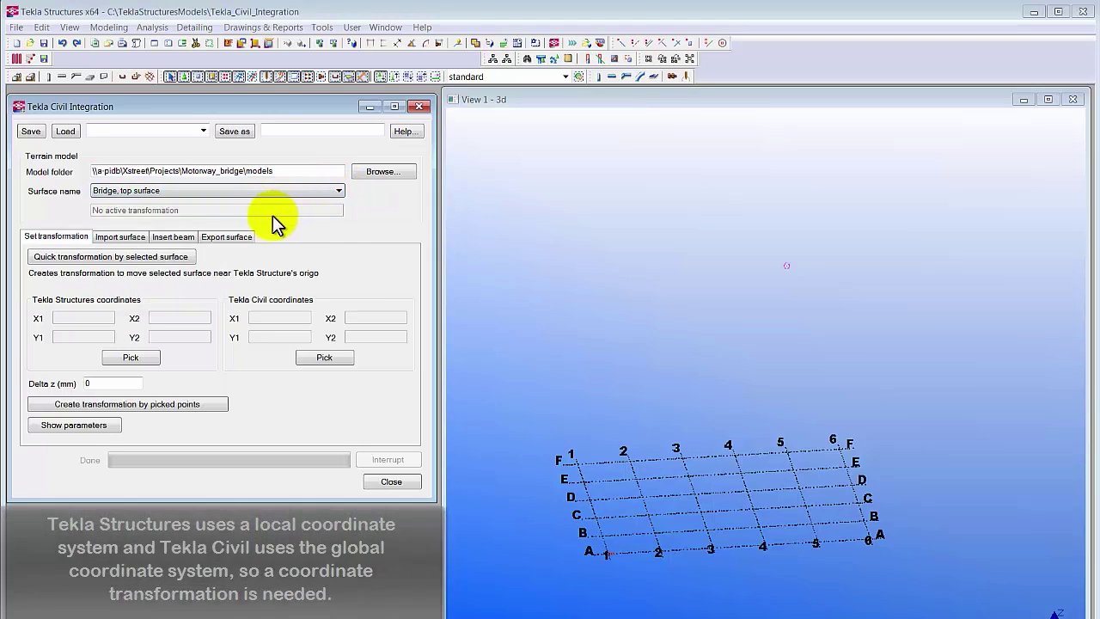
click(152, 256)
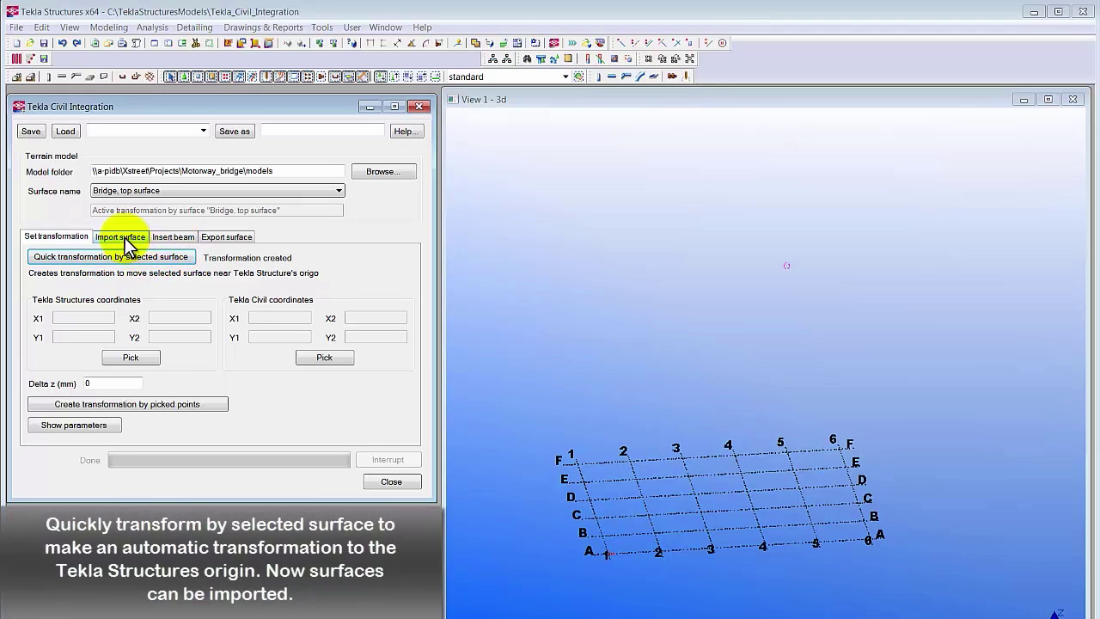
- Import the selected bridge top surface in Native format with class 2
click(124, 240)
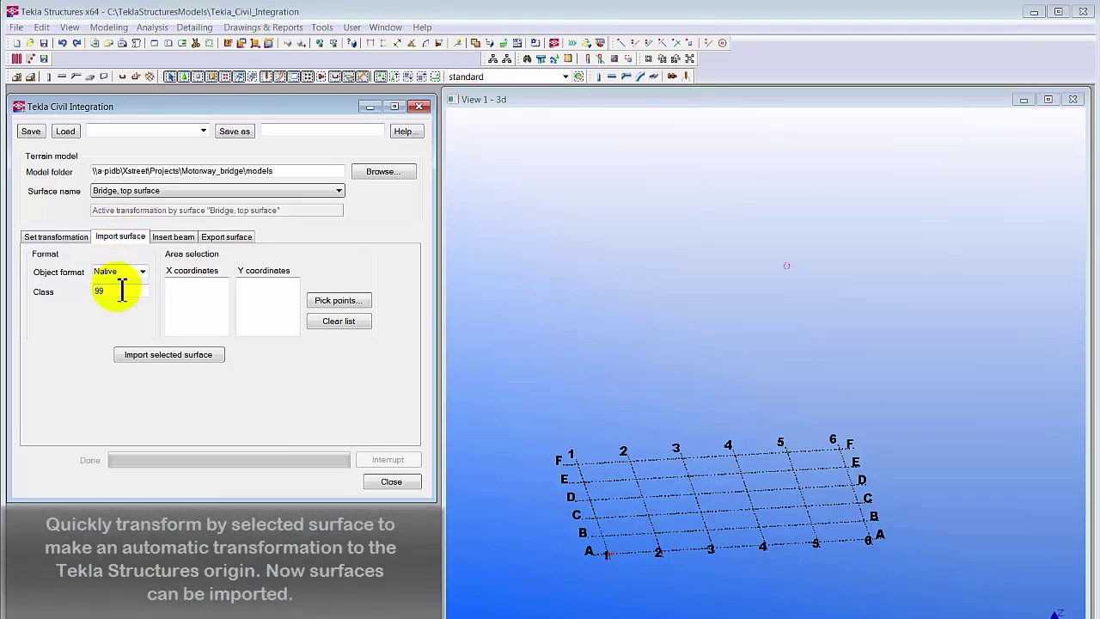
drag(125, 292, 91, 297)
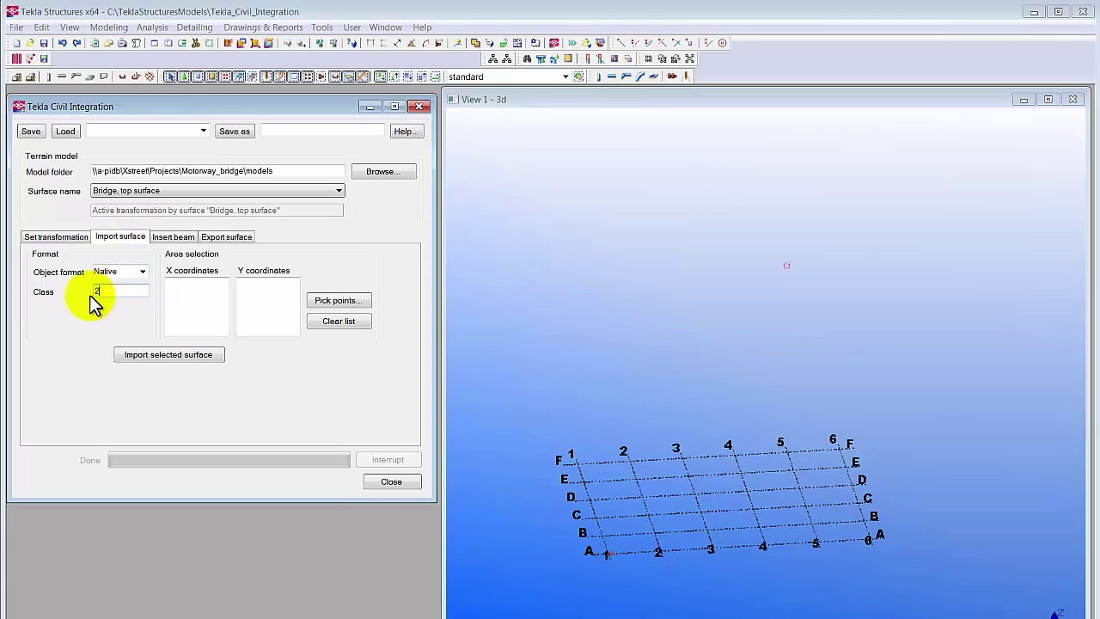
click(143, 353)
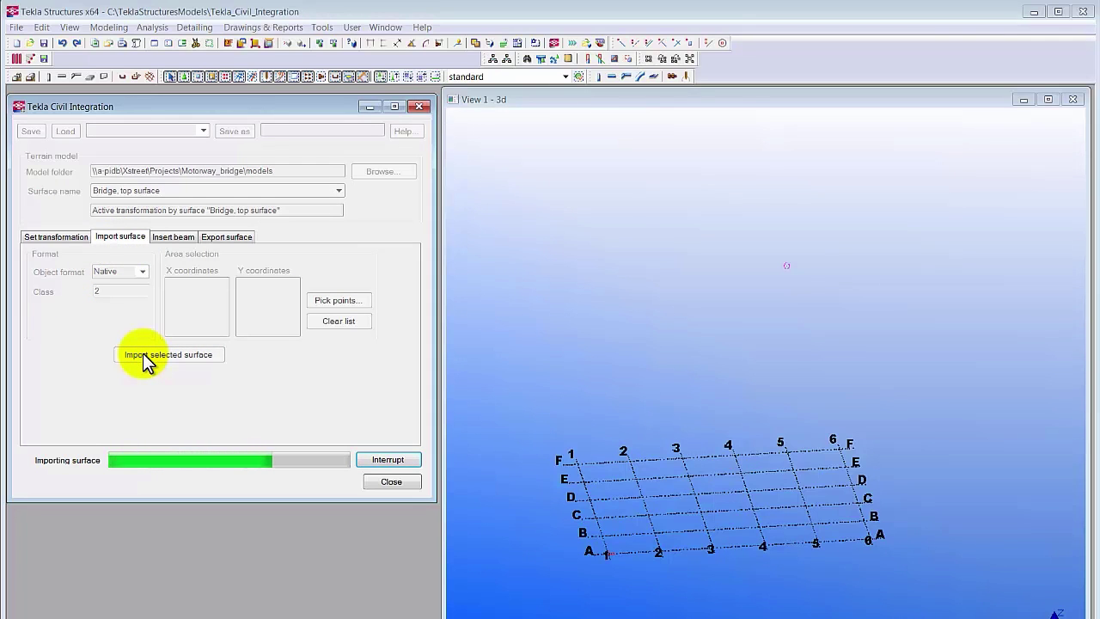
- Inspect the contour plate properties of a plate in the imported bridge surface, and close them without changes
ctrl+middle_drag(611, 327, 664, 355)
scroll(669, 410, up, 3)
double_click(689, 410)
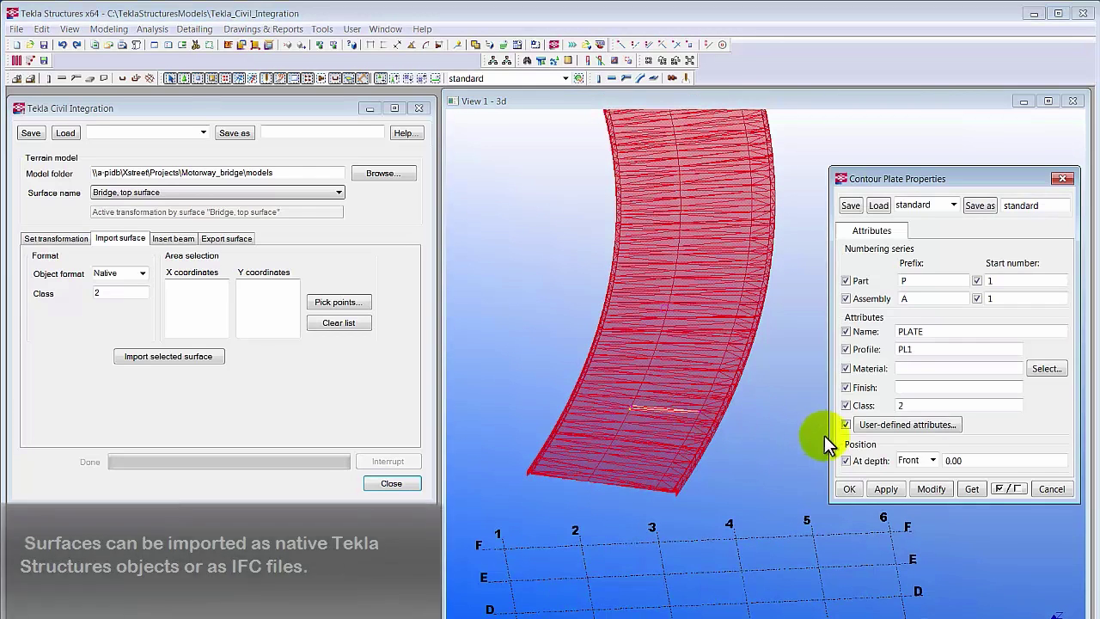
click(1051, 489)
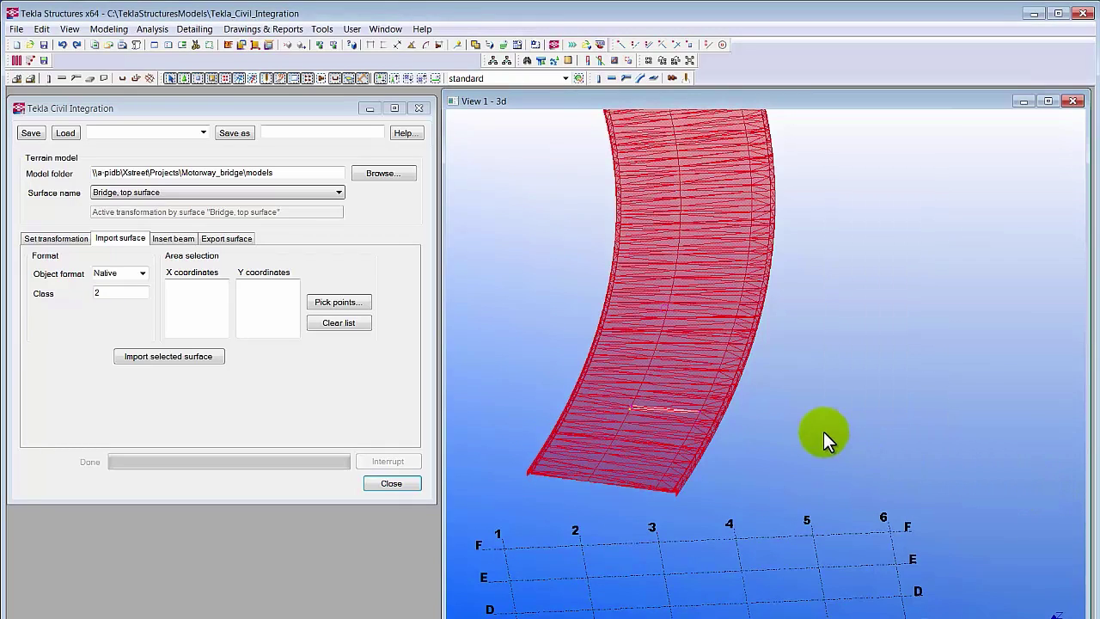
middle_drag(813, 428, 760, 319)
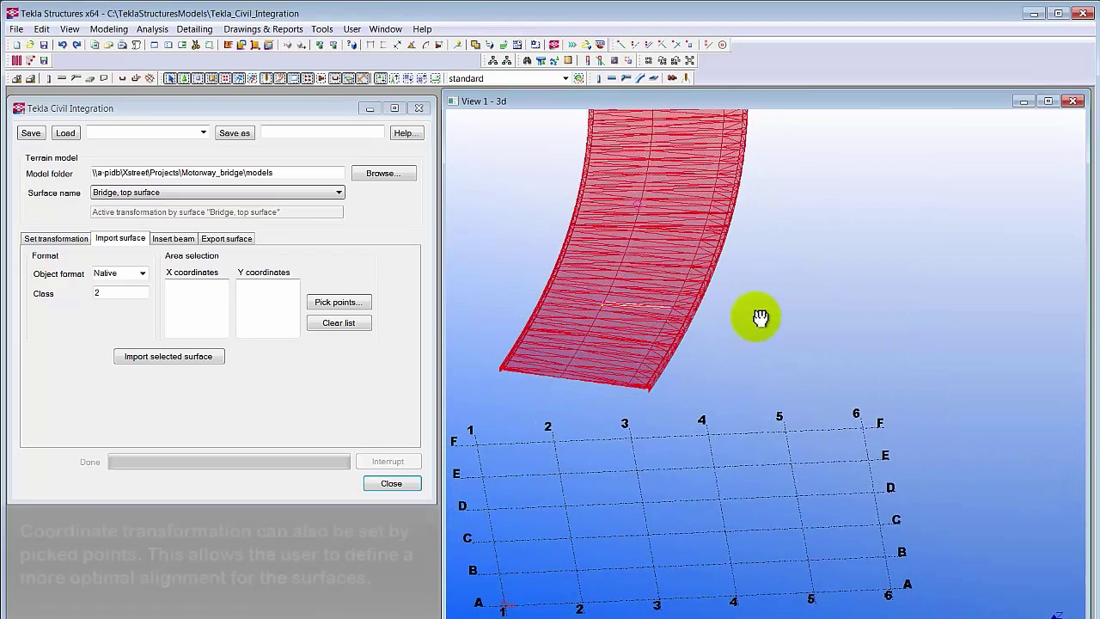
- Pick grid intersections D-5 (28800, 18000) and D-6 (36000, 18000) as the transformation's Tekla Structures coordinates
click(77, 241)
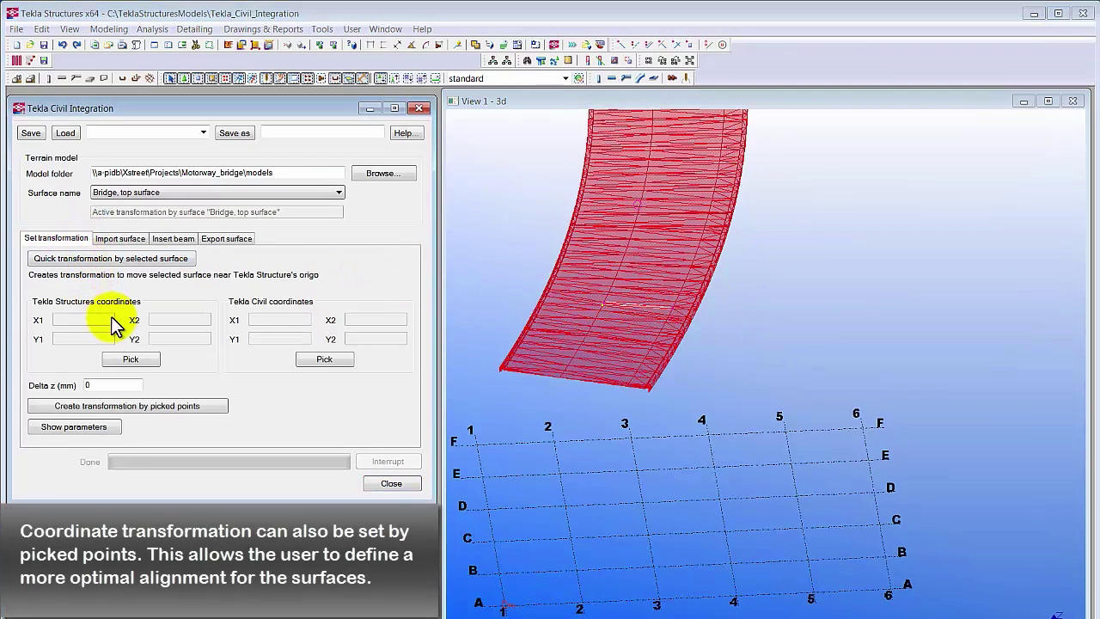
click(131, 361)
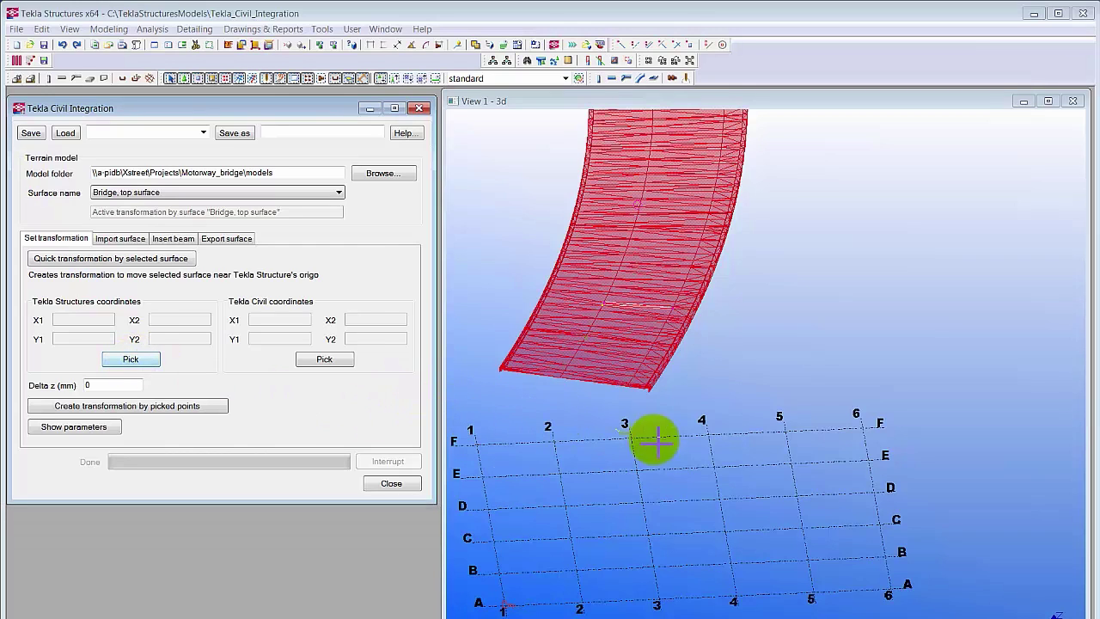
click(817, 491)
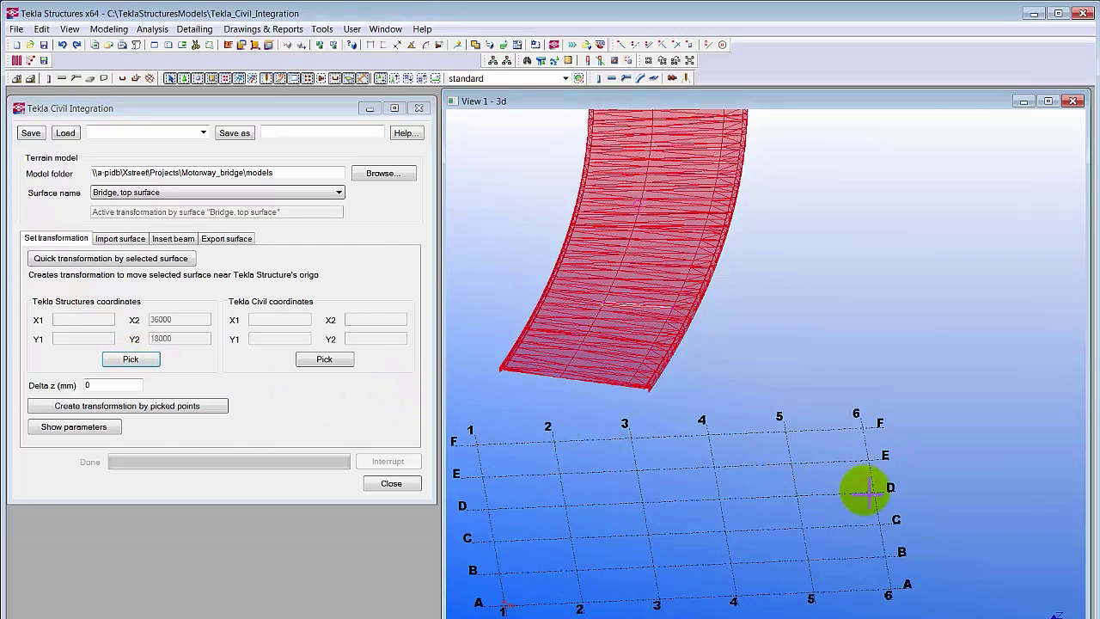
- Pick two points along the centre line at the near end of the bridge surface as the transformation's Tekla Civil coordinates
click(324, 360)
scroll(563, 366, up, 3)
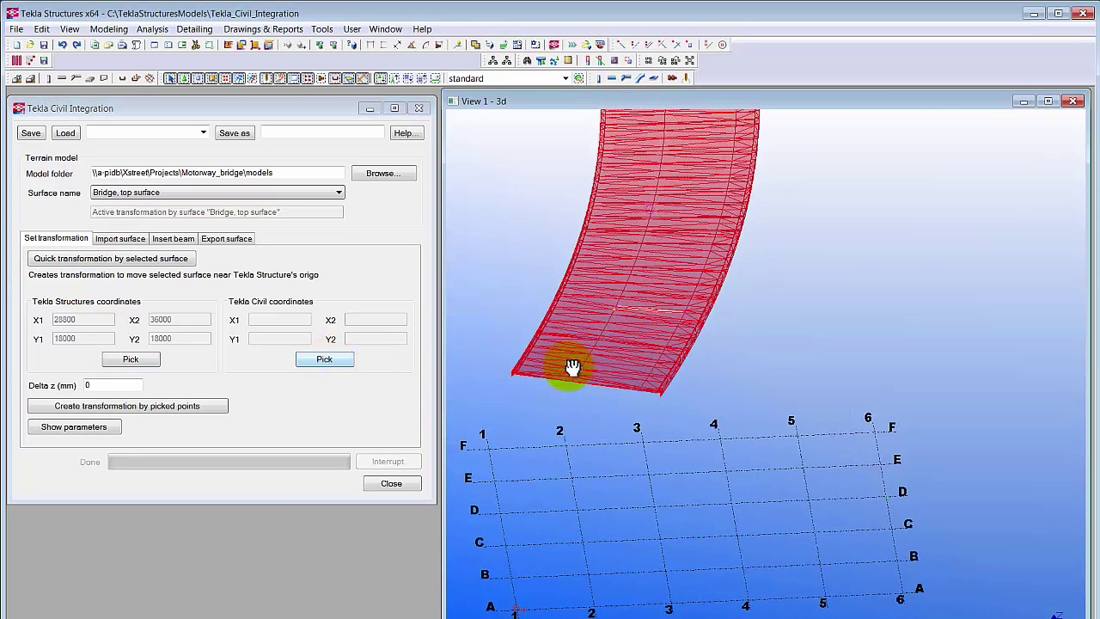
click(574, 397)
click(628, 319)
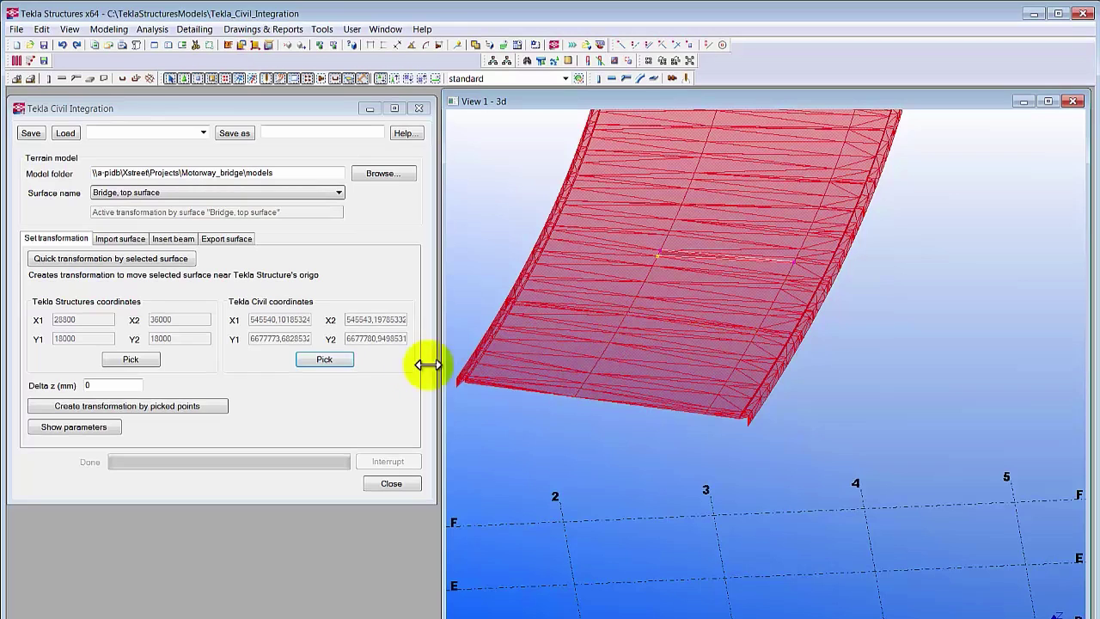
- Create the transformation by picked points and save the integration settings as Project1
click(174, 409)
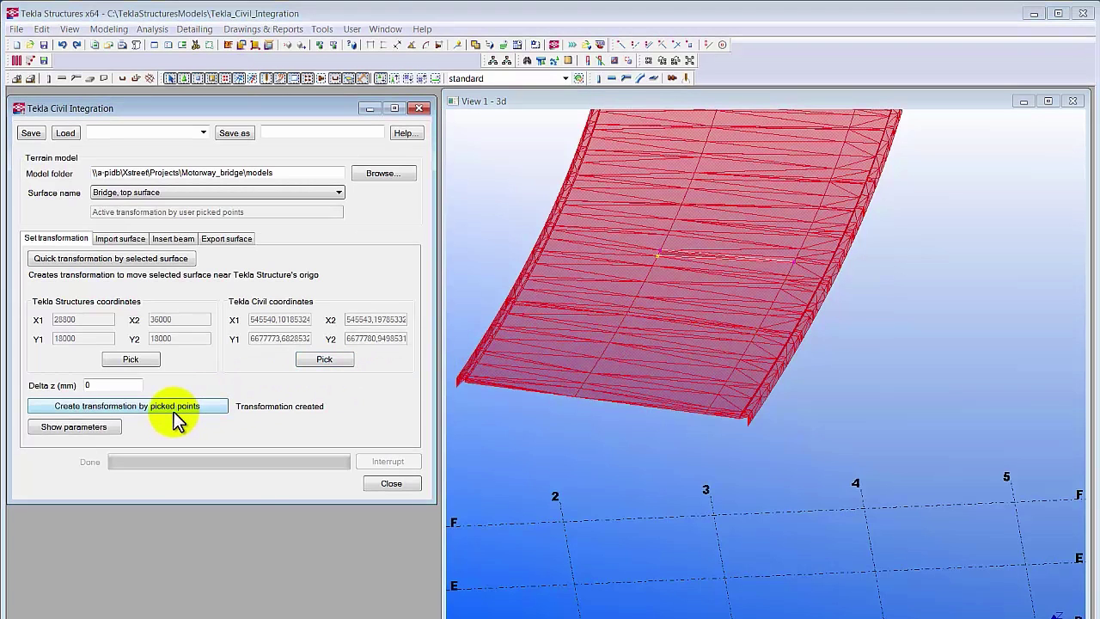
click(283, 133)
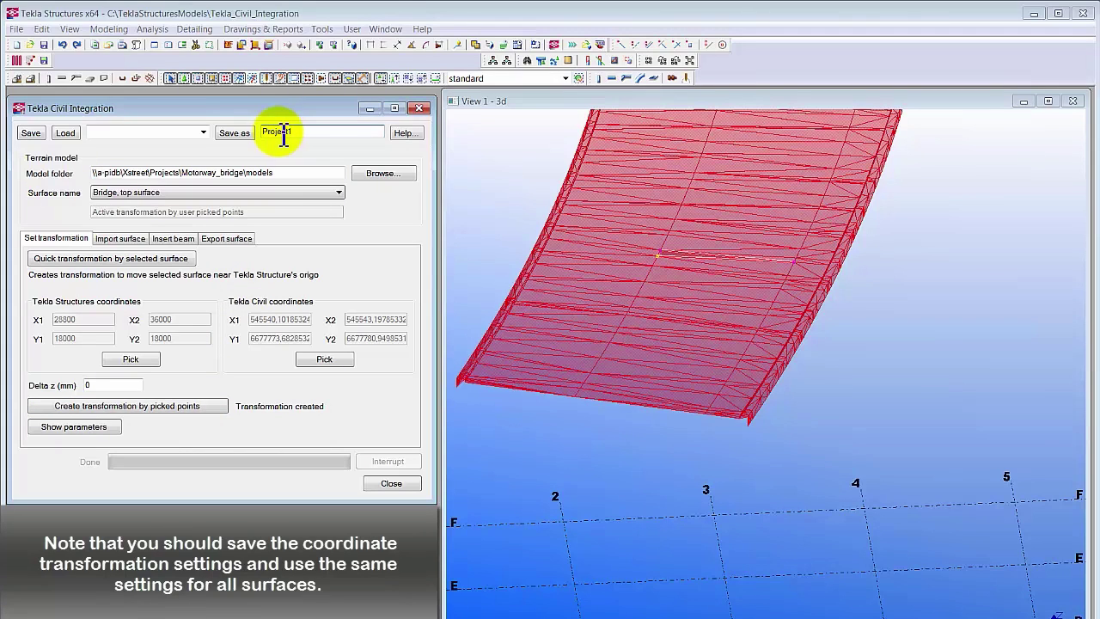
click(226, 131)
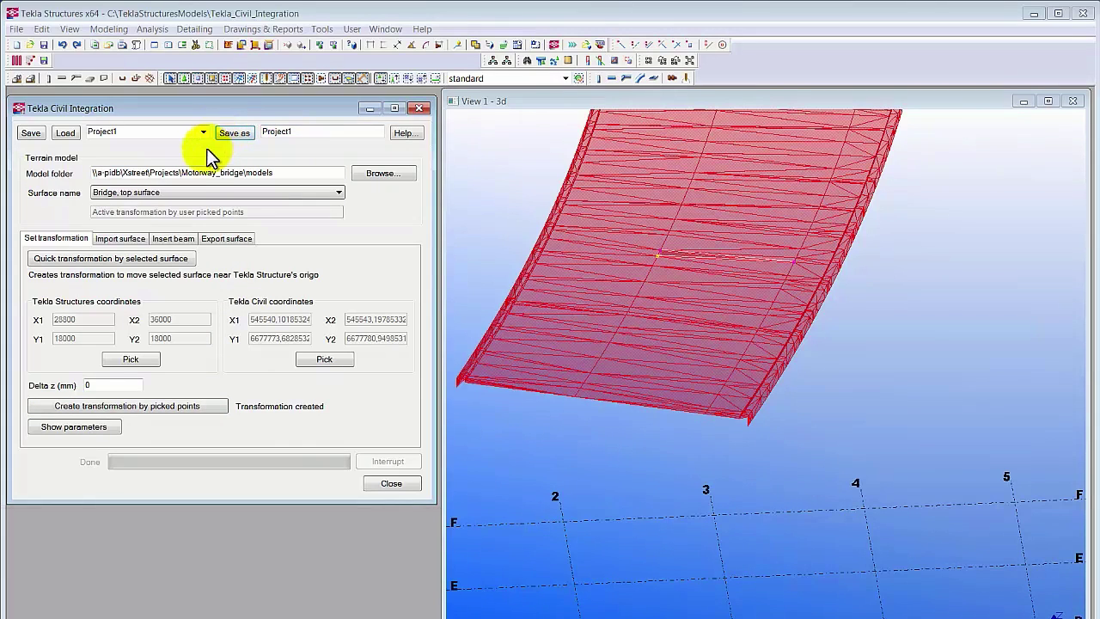
- Import Bridge, top surface in Native format with class 2, and delete the earlier imported copy of the bridge surface behind the grid
click(129, 238)
middle_drag(756, 487, 696, 465)
scroll(677, 448, down, 5)
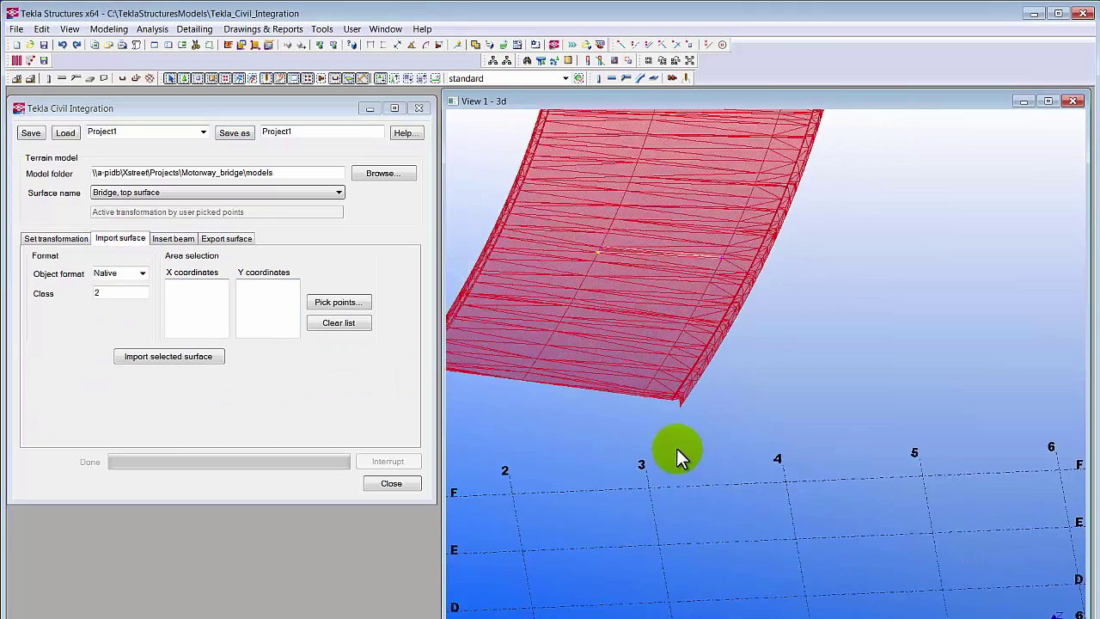
click(196, 357)
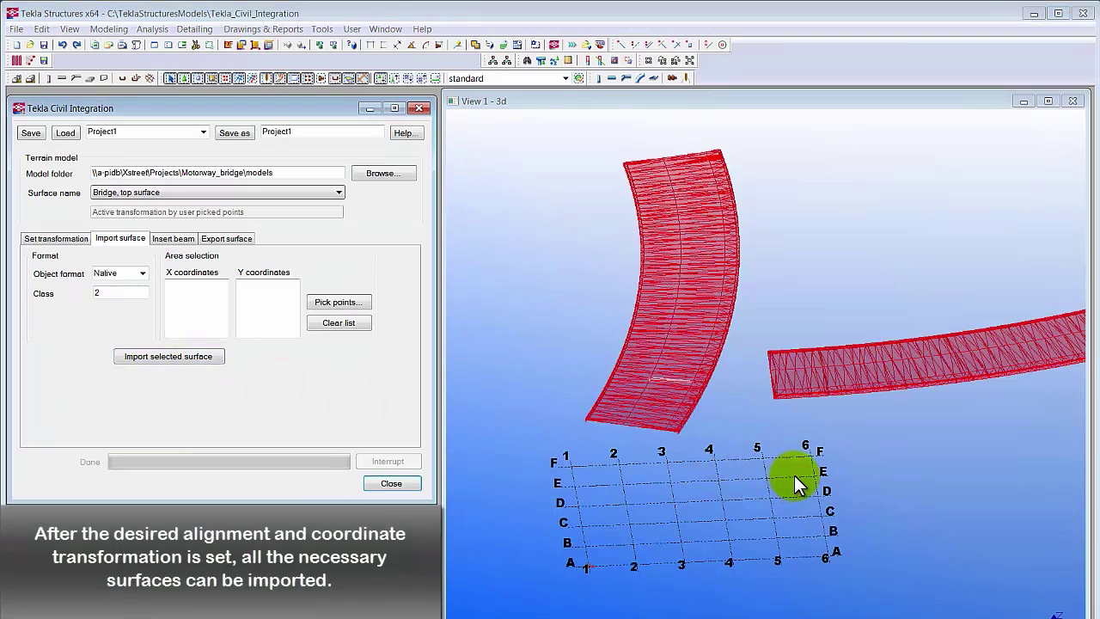
drag(536, 131, 757, 465)
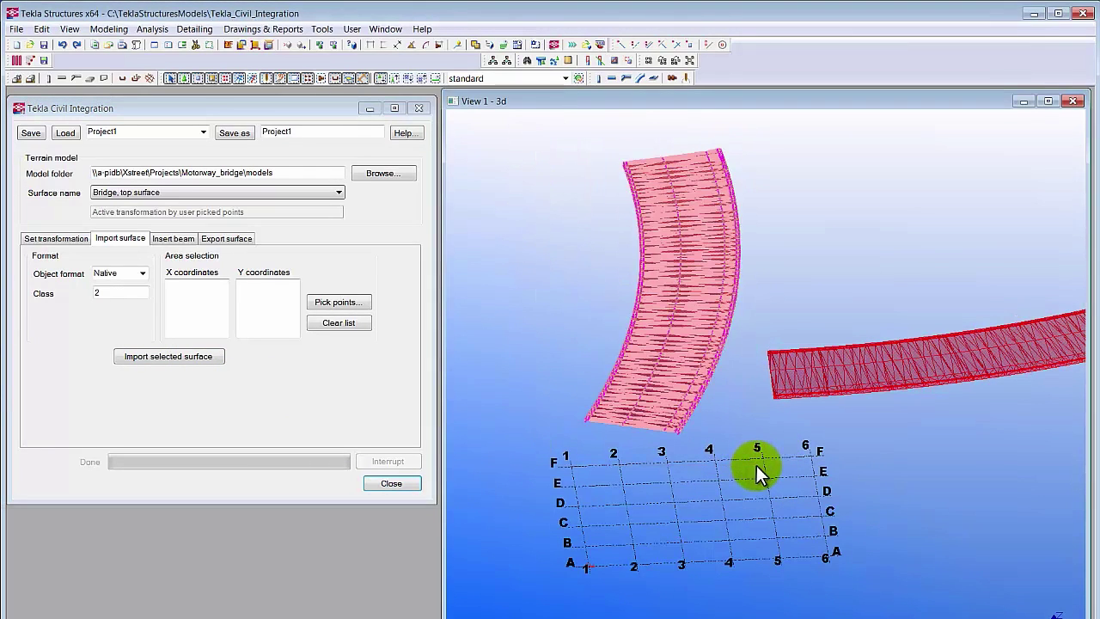
key(Delete)
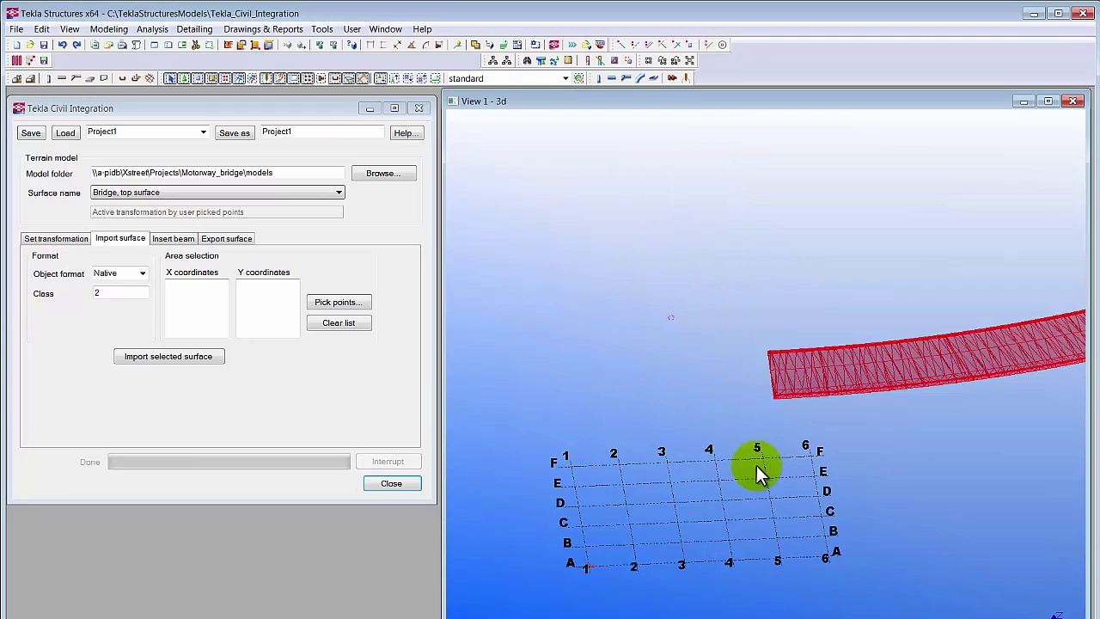
- Import the remaining top surfaces, Pavement structures and Crossing road, using class 4 for the crossing road
click(339, 194)
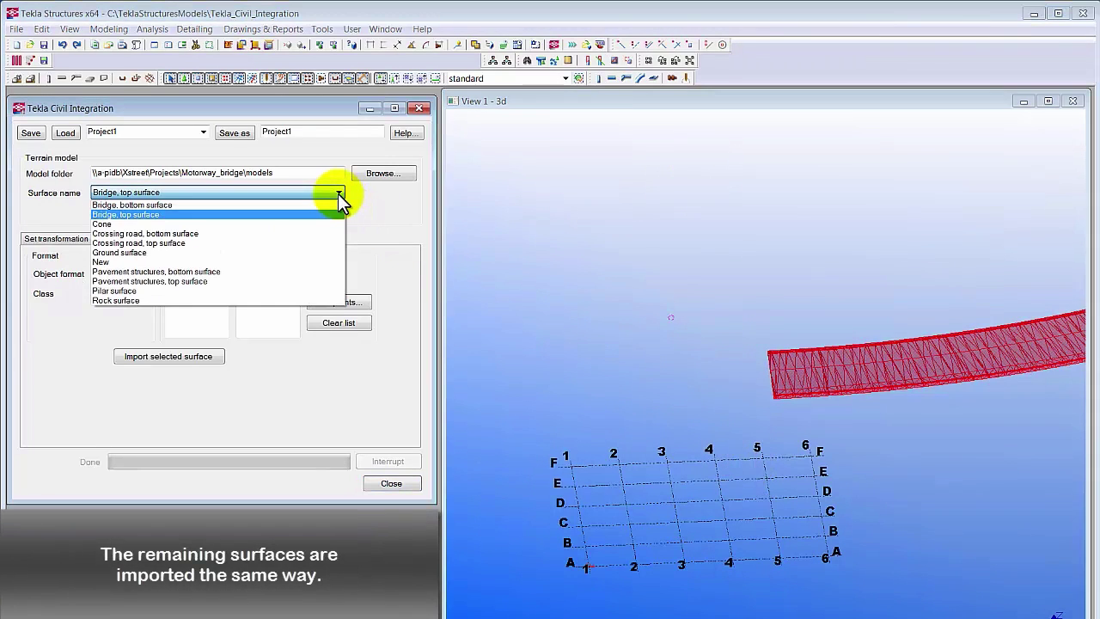
click(311, 281)
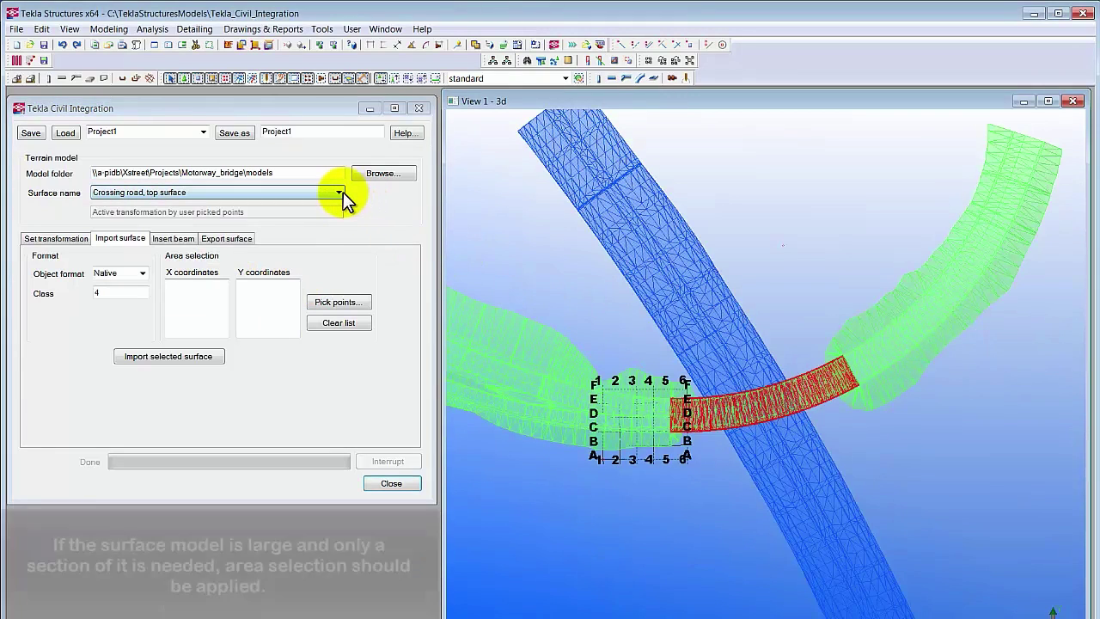
- Import Rock surface in Native format with class 1, limited to a polygon area picked around the bridge
click(340, 193)
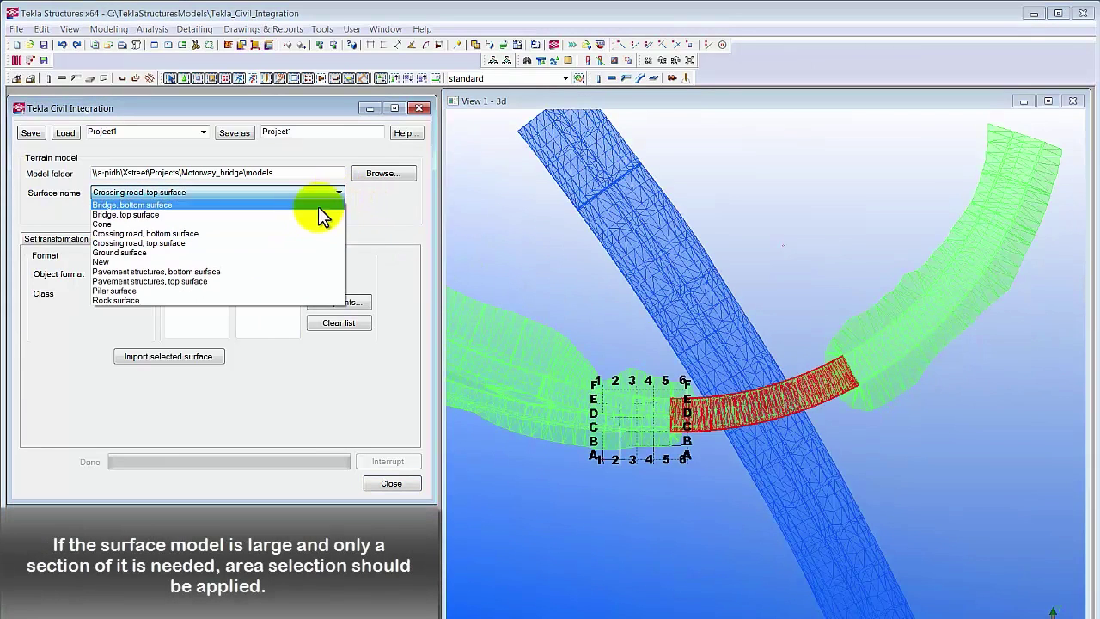
click(262, 300)
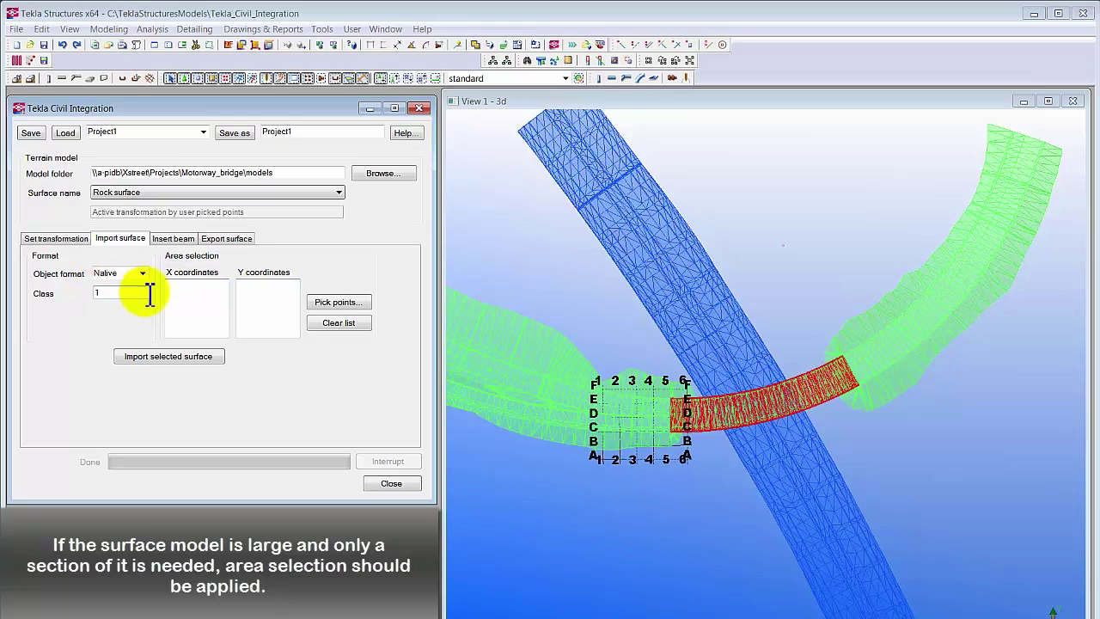
click(334, 304)
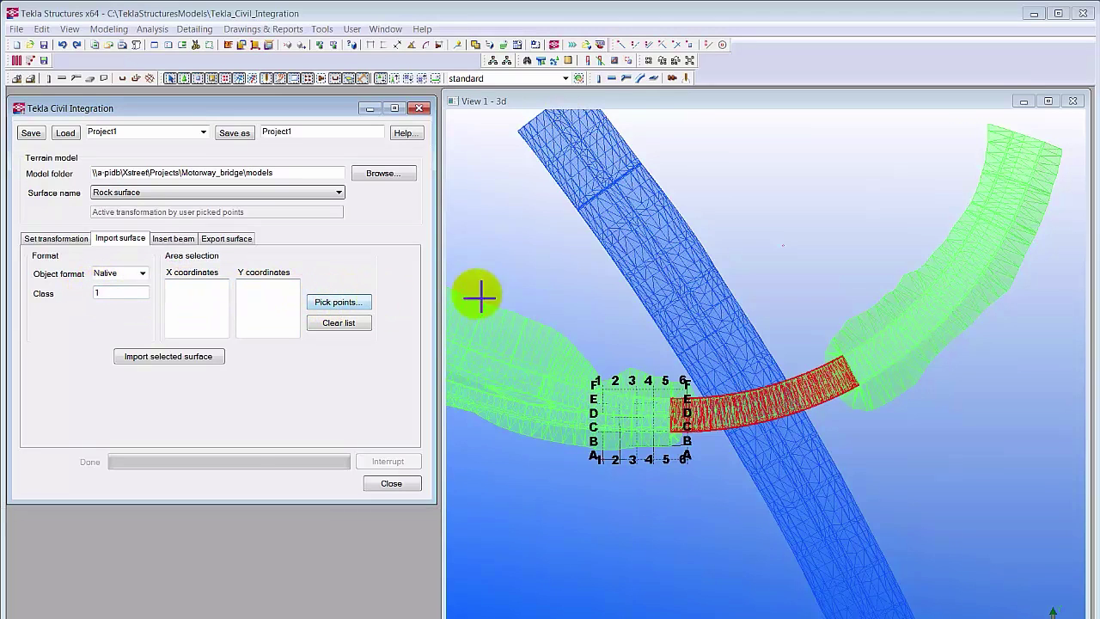
click(575, 289)
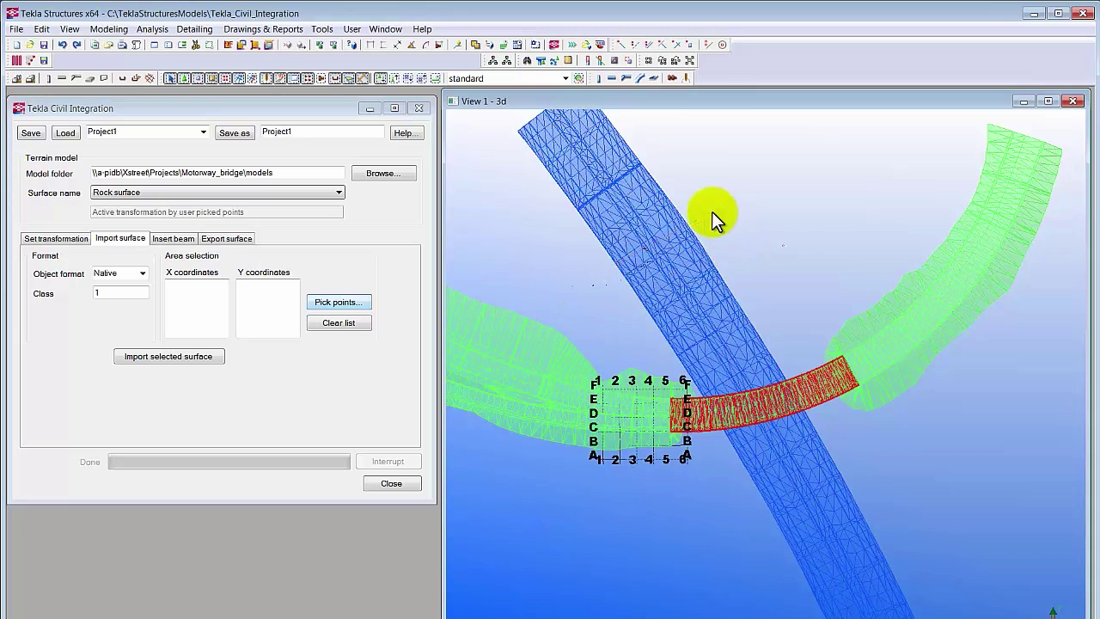
click(714, 211)
click(851, 293)
click(943, 425)
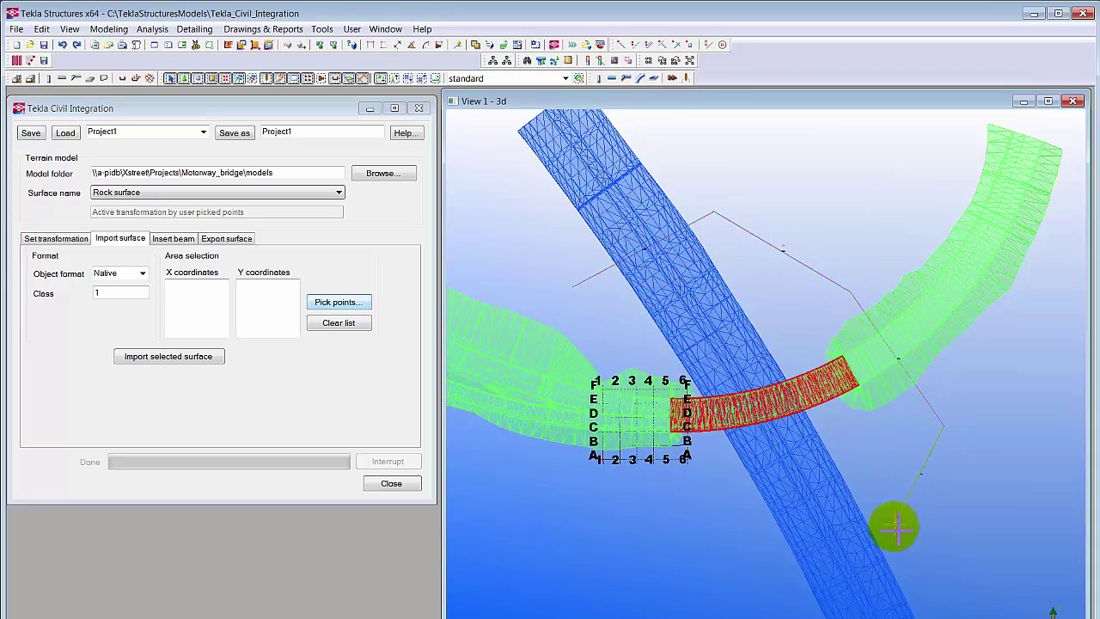
click(892, 526)
click(737, 570)
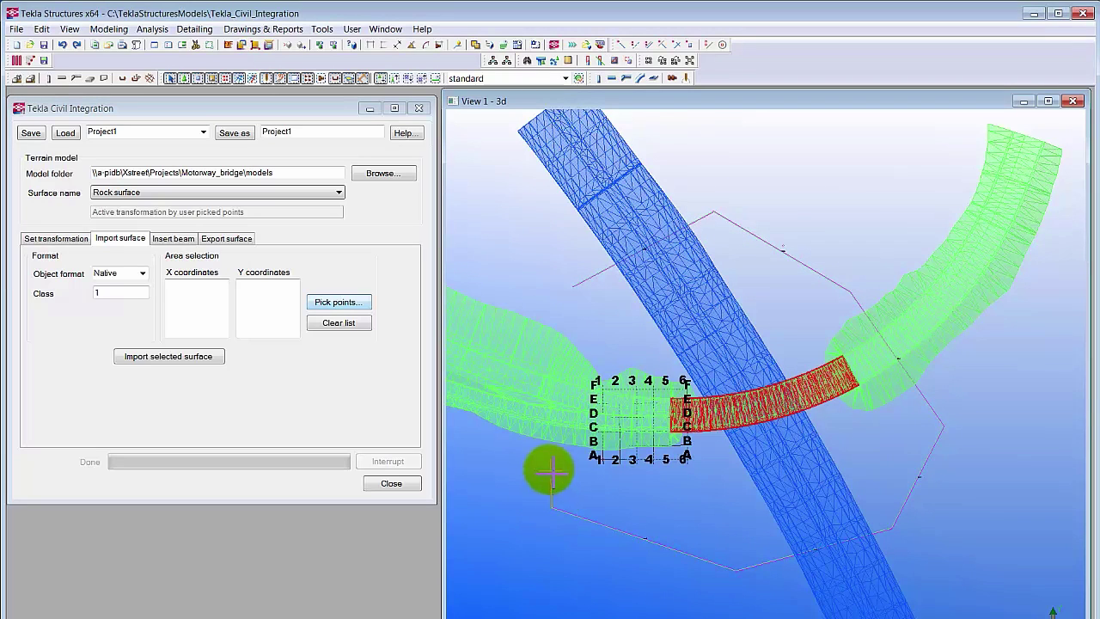
middle_click(534, 457)
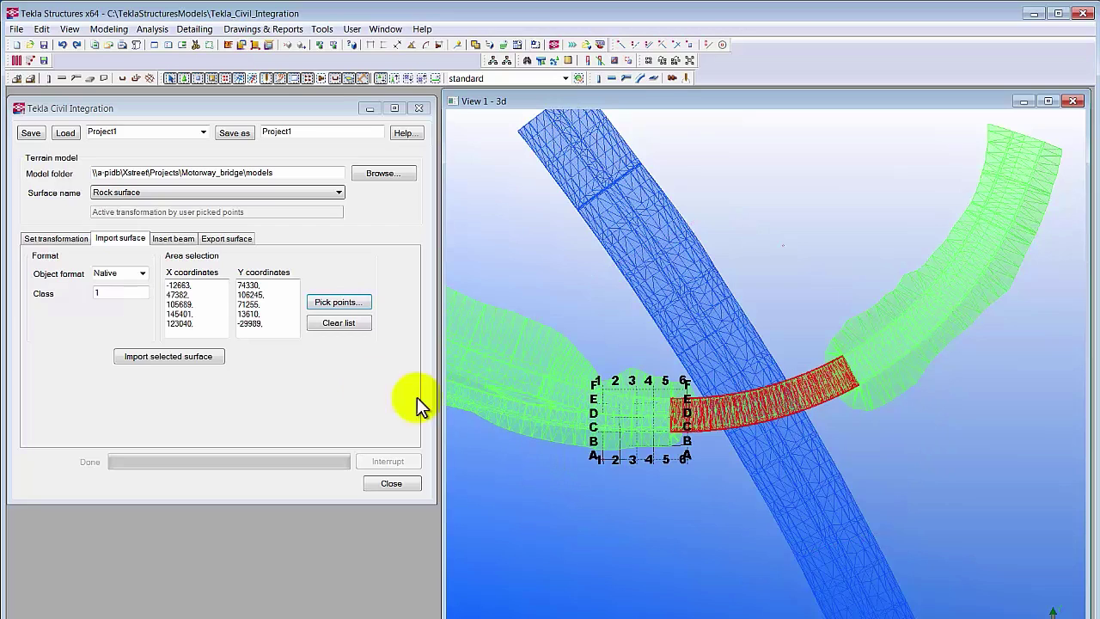
click(171, 356)
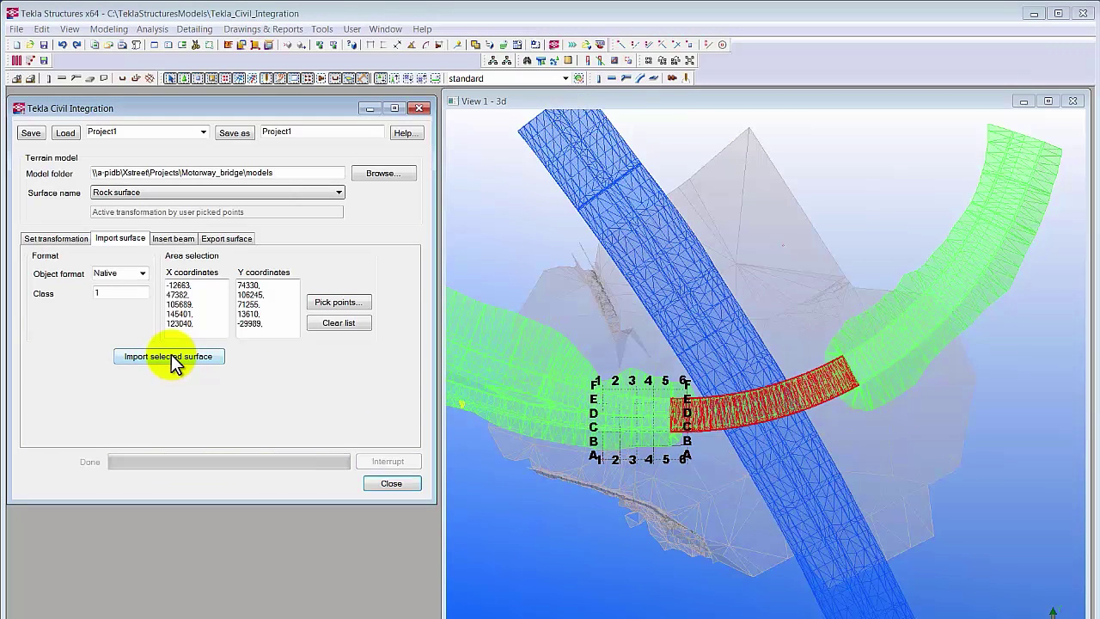
- Fetch the predefined lines of Bridge, top surface for beam insertion
ctrl+middle_drag(795, 421, 707, 204)
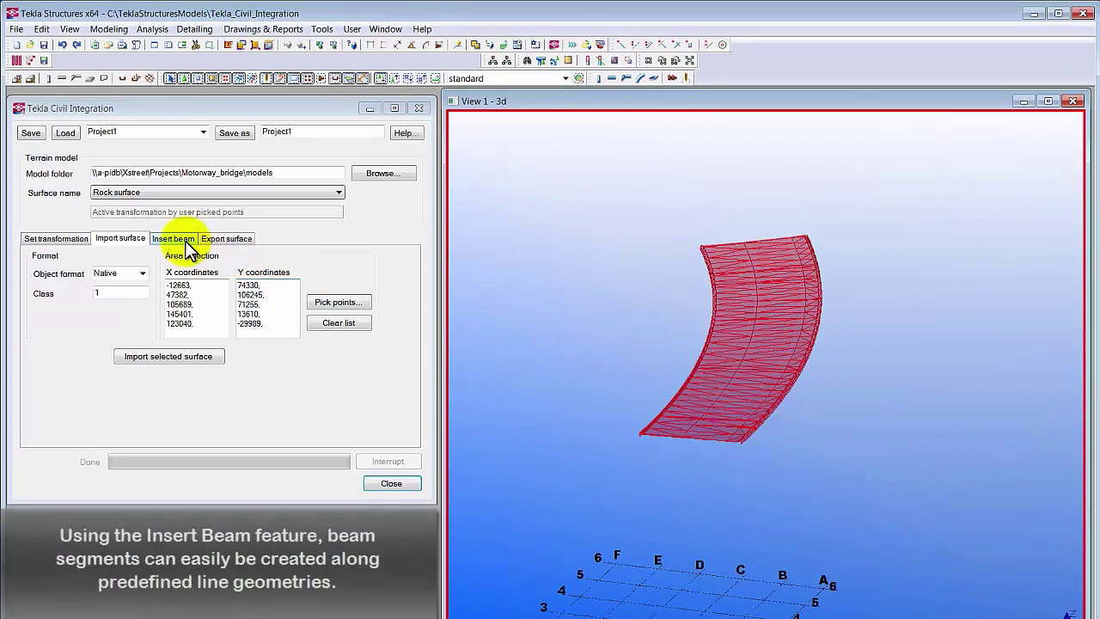
click(184, 240)
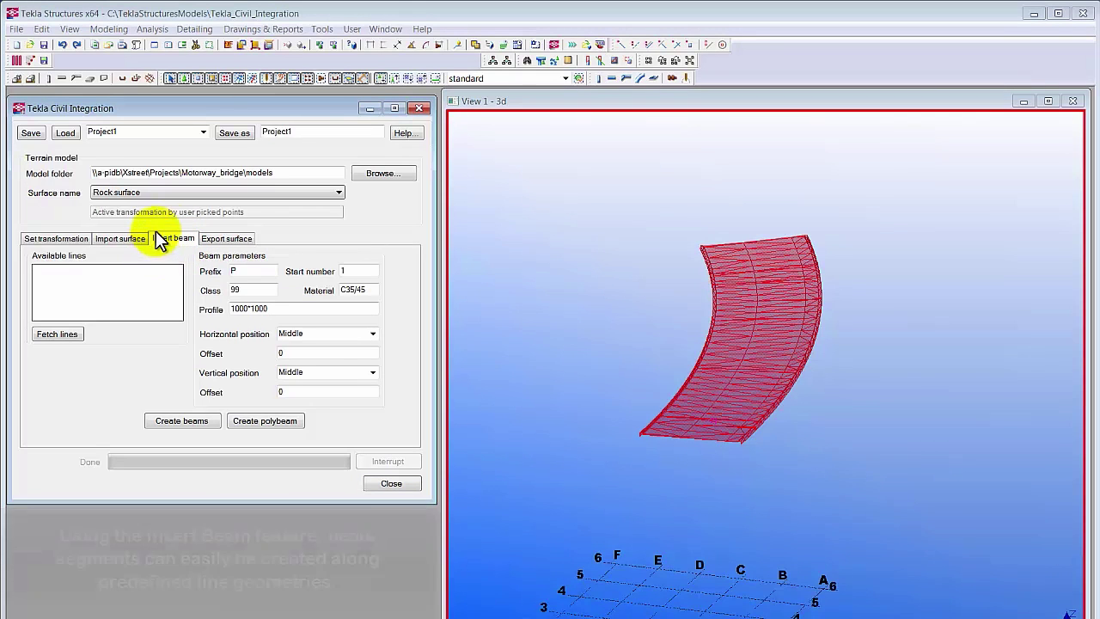
click(338, 193)
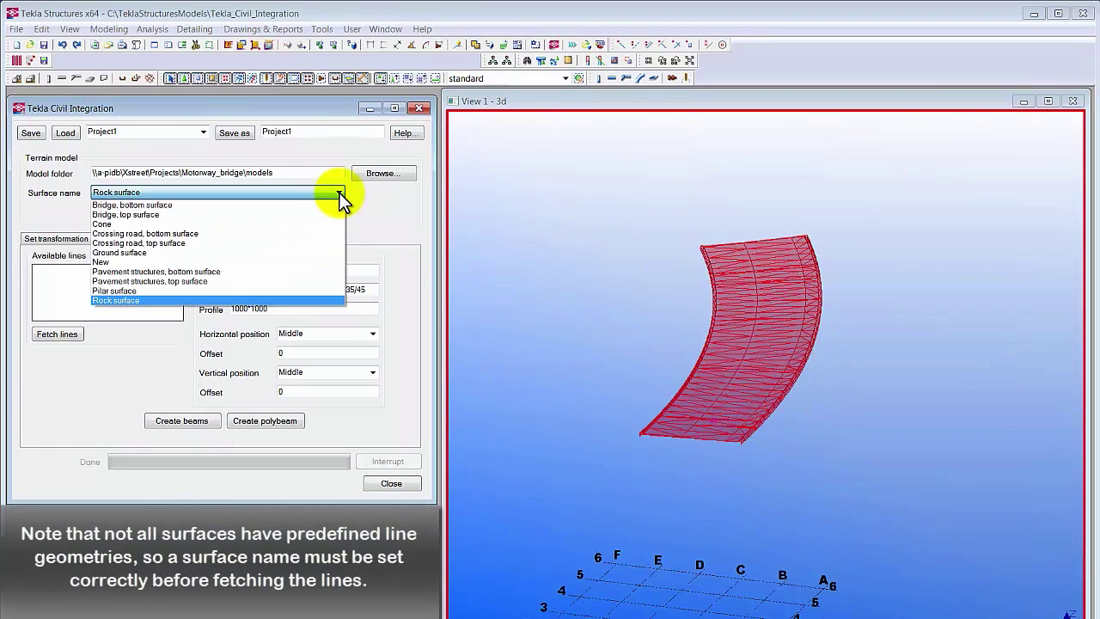
click(294, 214)
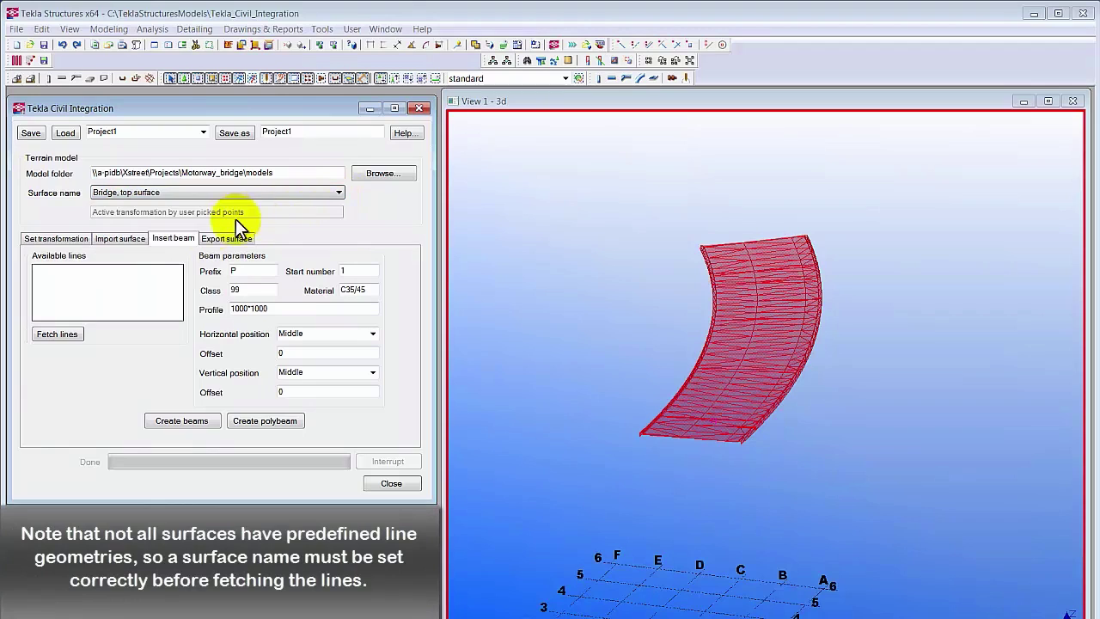
click(53, 335)
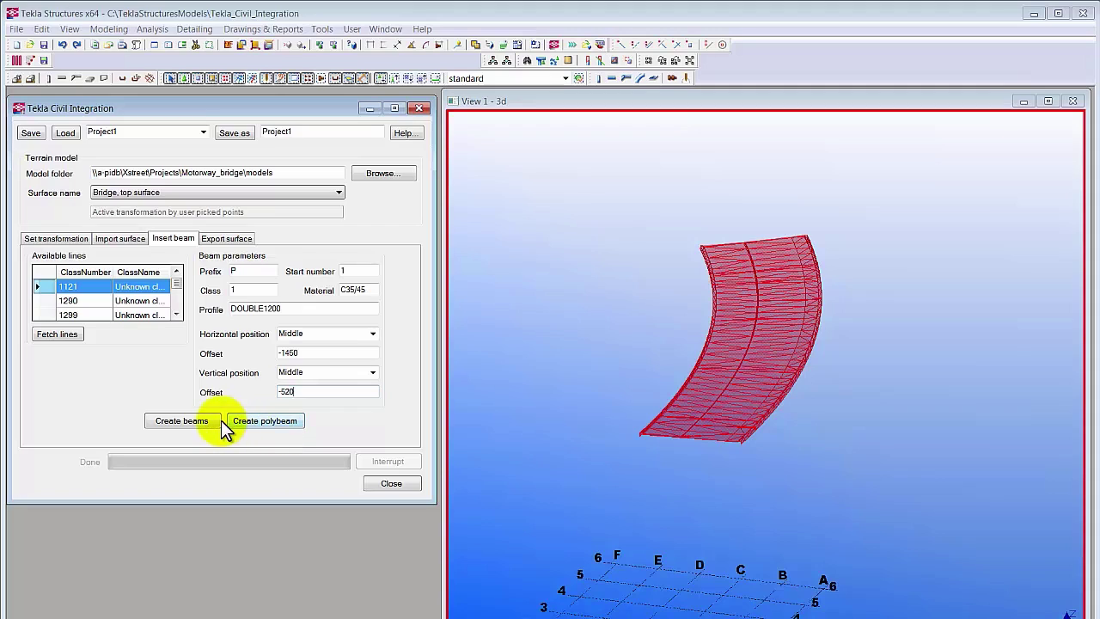
- Create class 1 C35/45 beams with profile DOUBLE1200 along line 1121, with horizontal offset -1450 and vertical offset -520
click(203, 423)
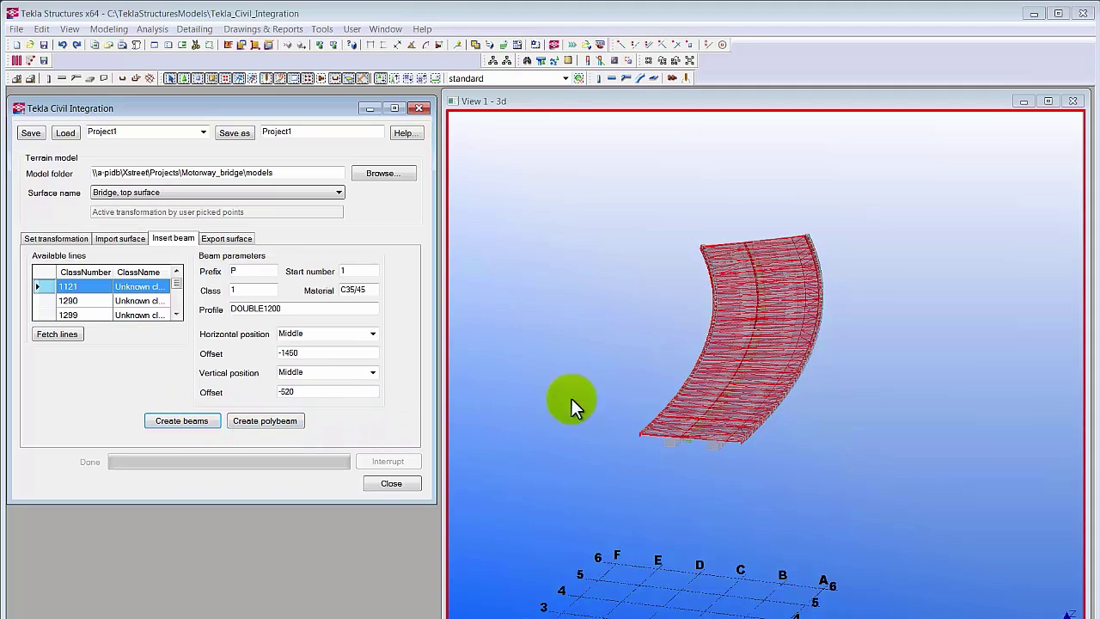
scroll(686, 347, up, 5)
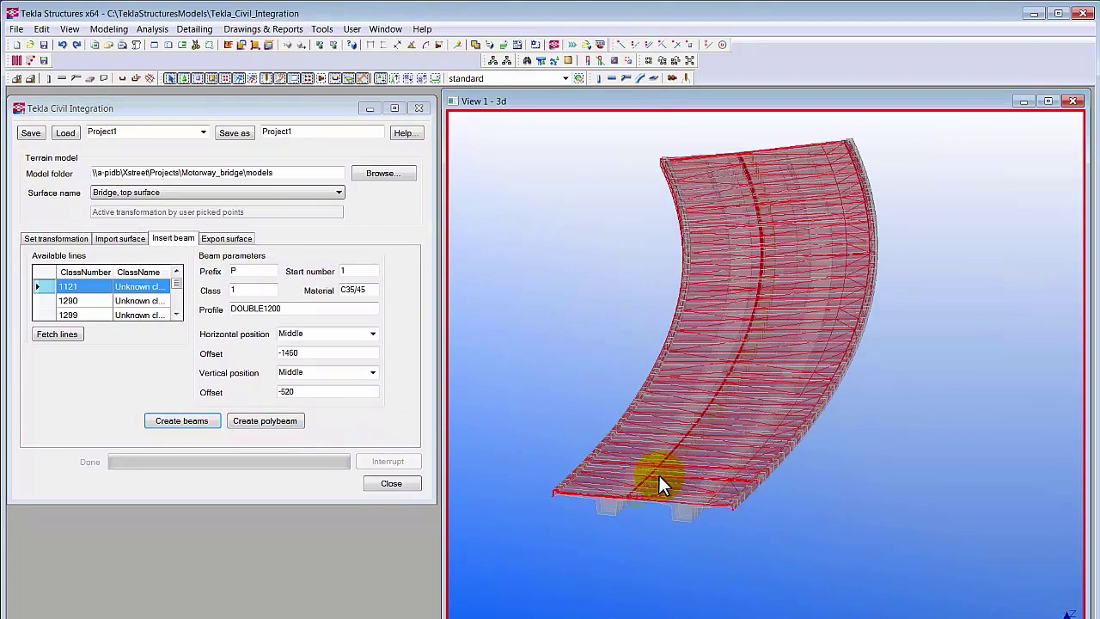
ctrl+middle_drag(665, 481, 487, 301)
- Name the target surface for the beam export Bridge_bottom_new
click(227, 238)
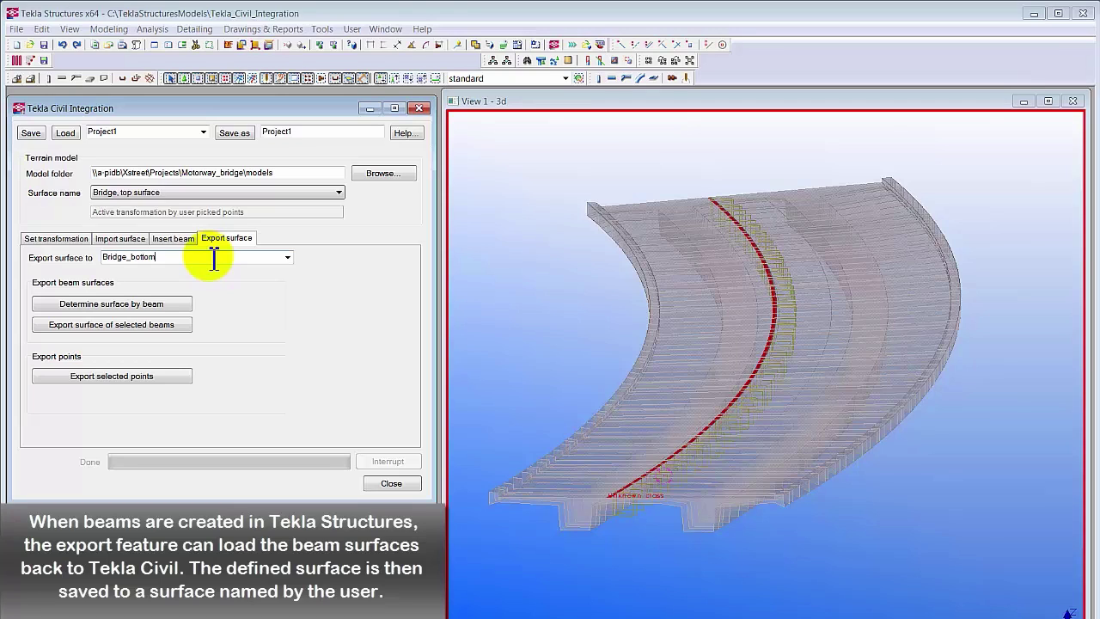
text(new)
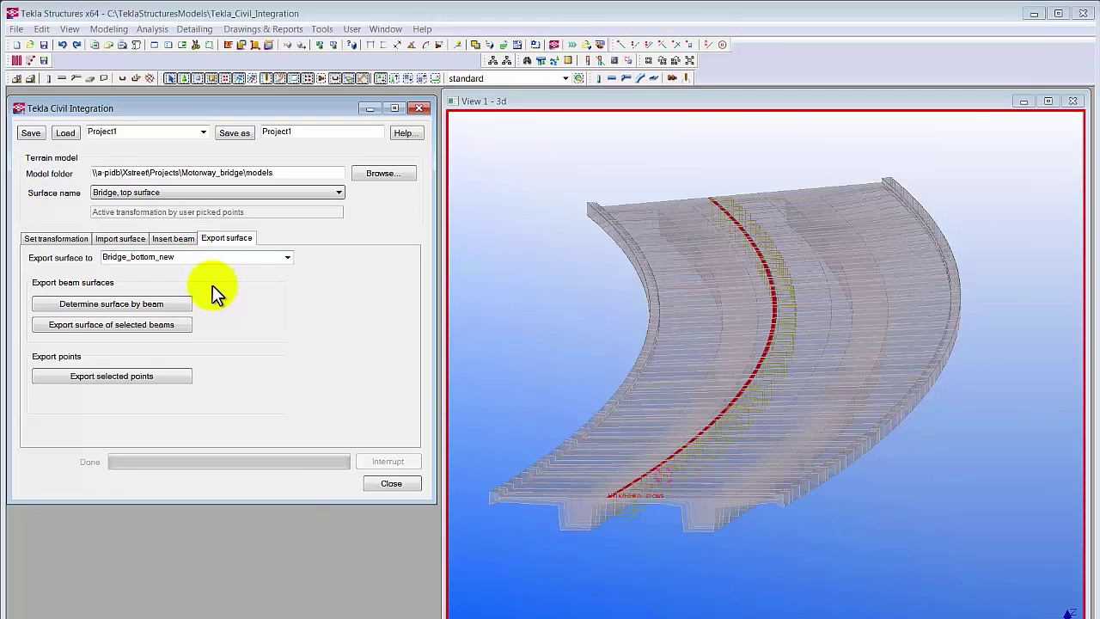
- Determine the export surface by the front beam segment, picking a polygon line along its bottom profile from one outer edge to the other
click(151, 306)
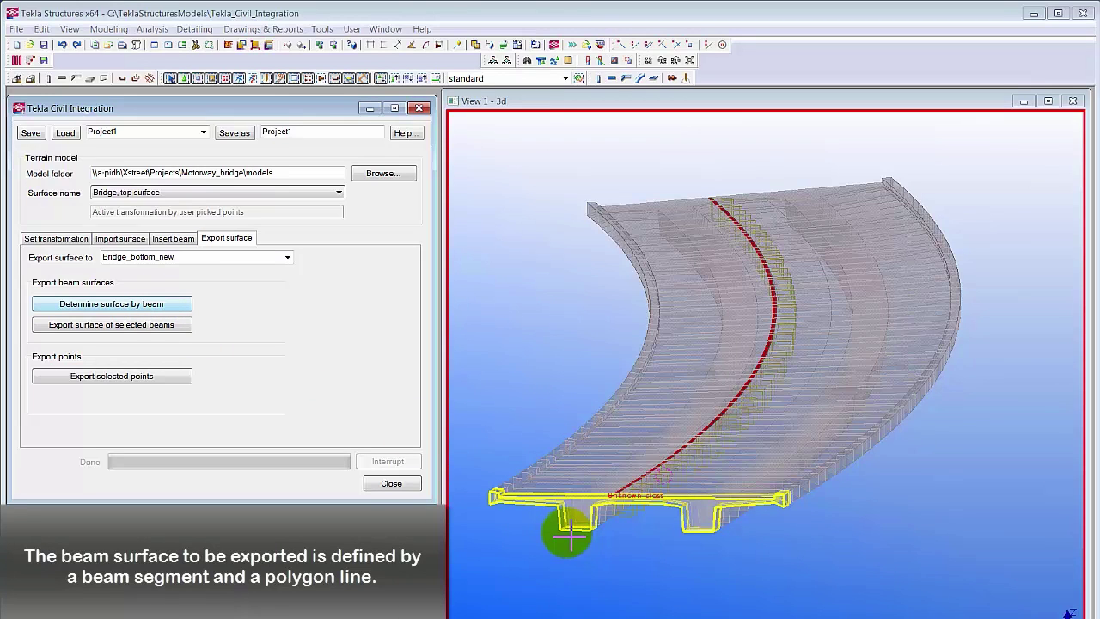
middle_drag(565, 527, 632, 533)
scroll(636, 536, up, 4)
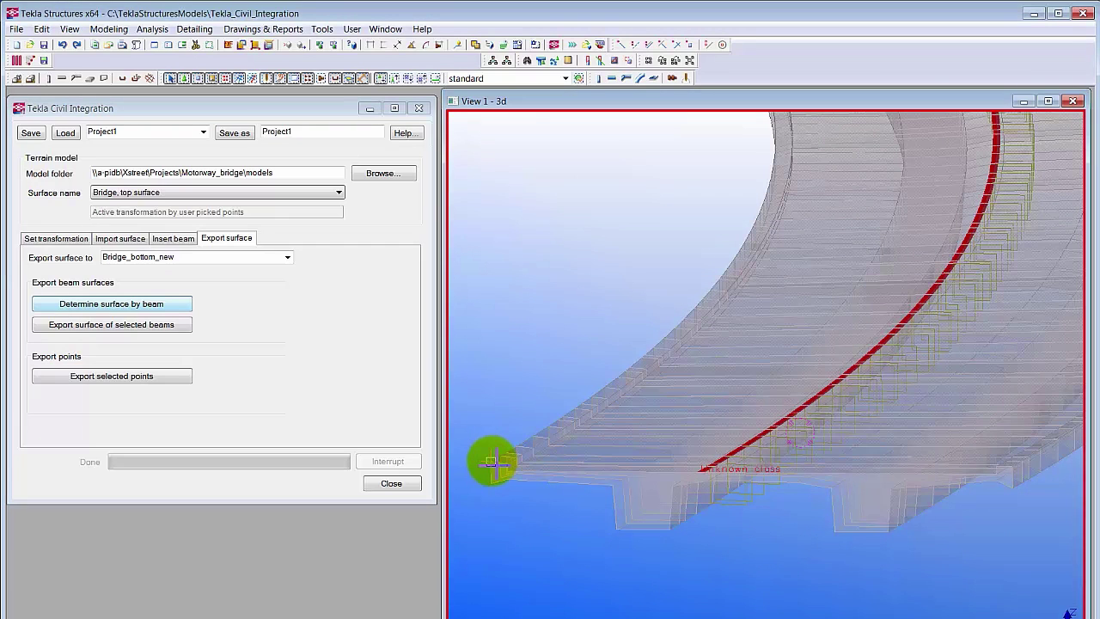
scroll(492, 488, up, 3)
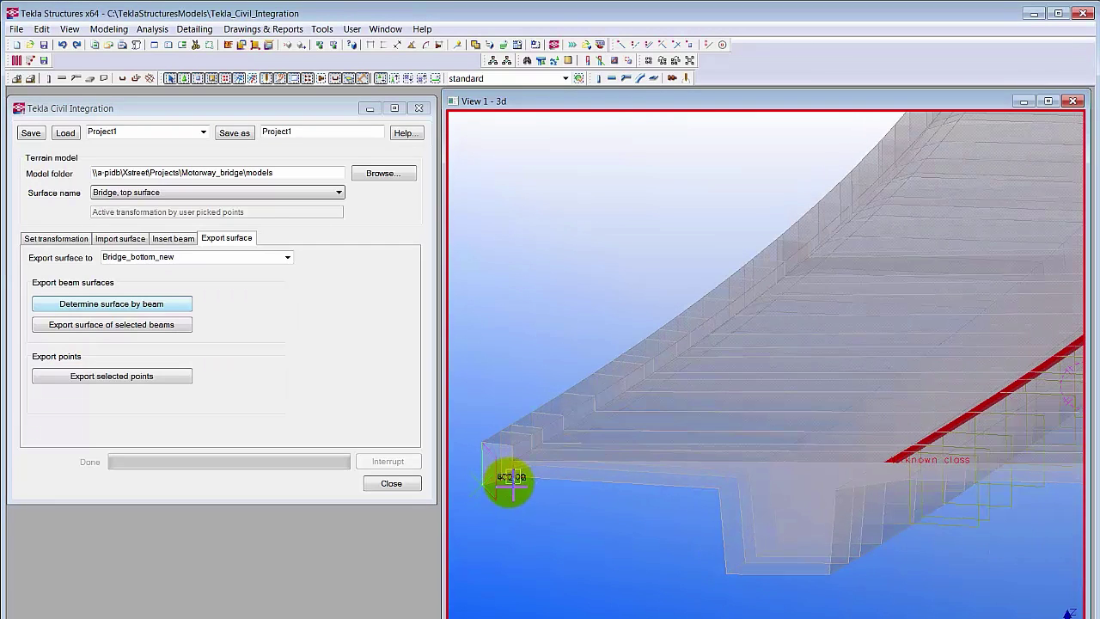
click(718, 491)
click(731, 577)
click(825, 576)
middle_drag(828, 467, 593, 444)
click(733, 457)
click(791, 455)
click(848, 463)
click(858, 546)
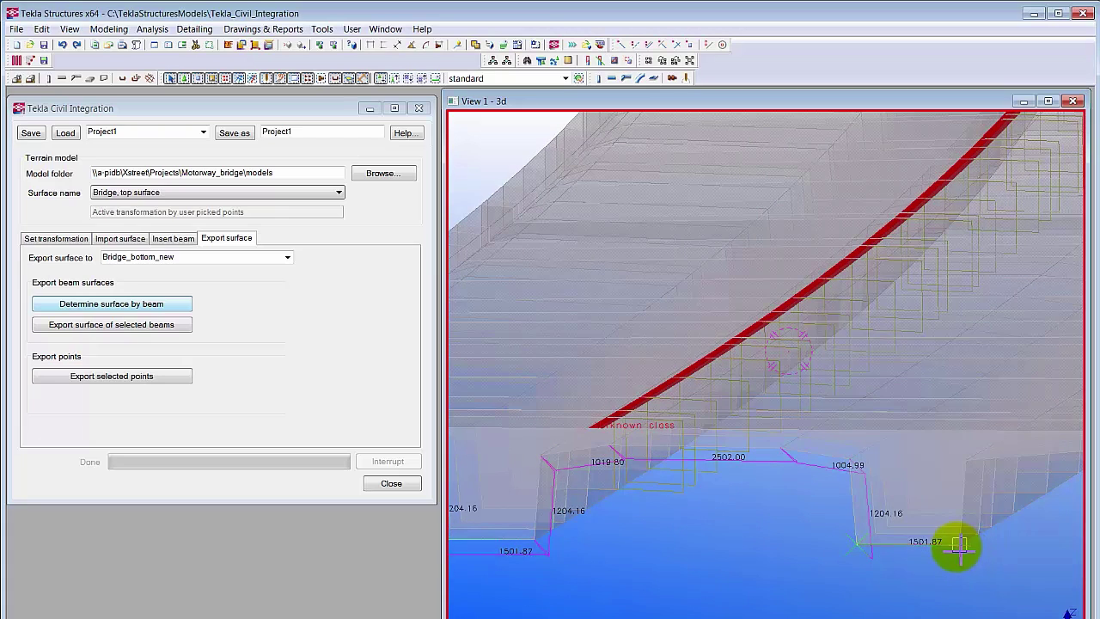
click(960, 554)
middle_drag(960, 554, 668, 484)
click(680, 456)
click(891, 449)
click(923, 469)
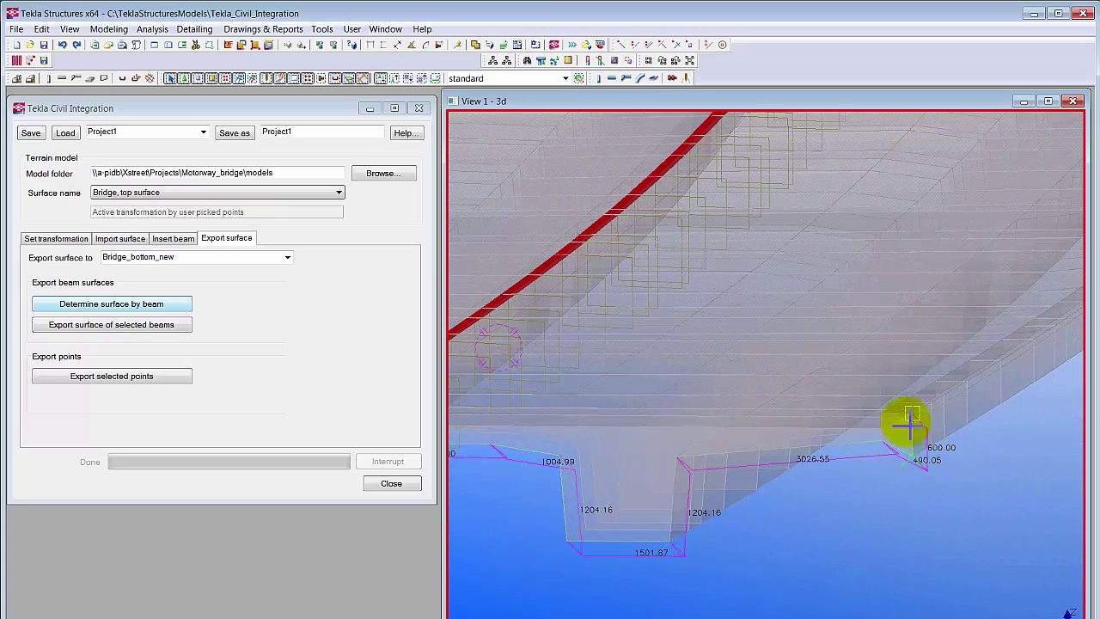
click(909, 420)
middle_click(804, 488)
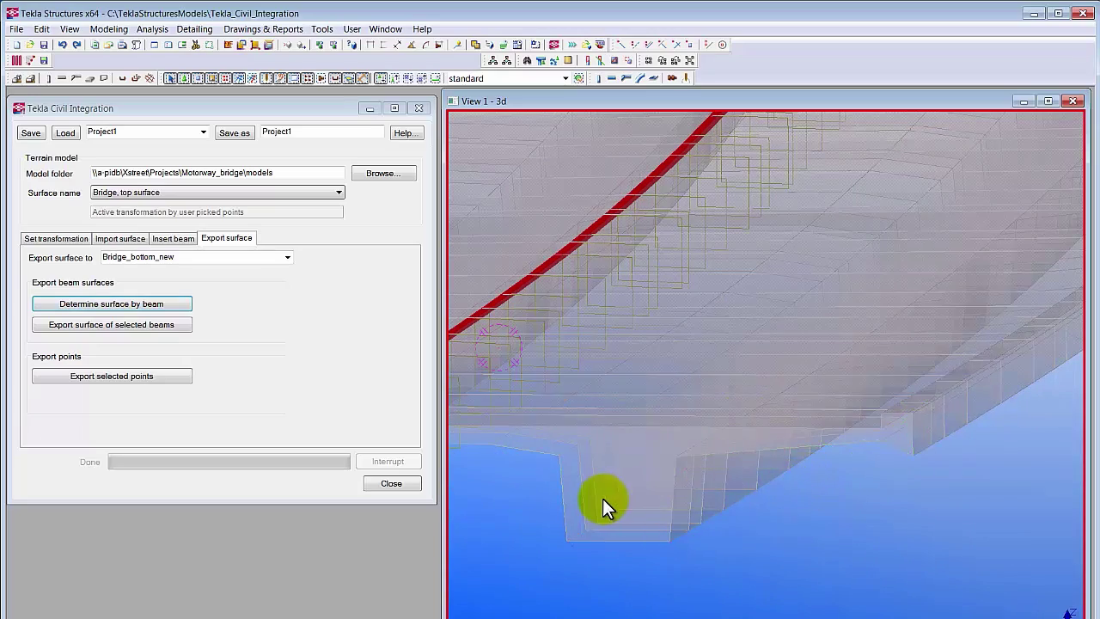
- Select all the bridge beams and export their surface
mouse_move(602, 499)
ctrl+middle_down()
mouse_move(730, 499)
mouse_move(611, 503)
ctrl+middle_up()
scroll(610, 501, down, 8)
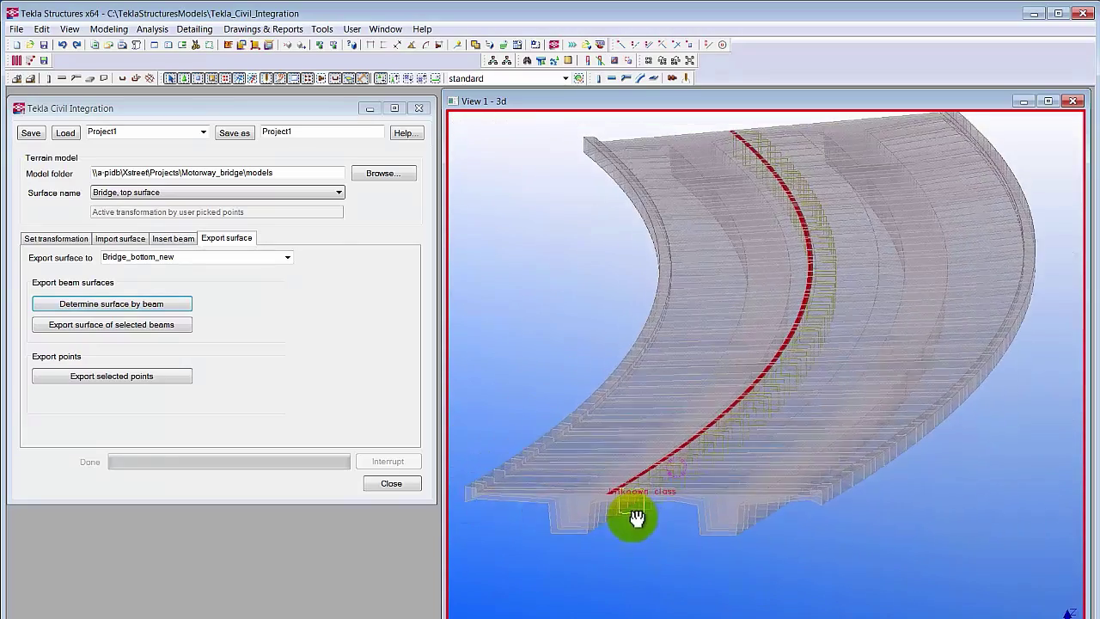
scroll(641, 542, down, 1)
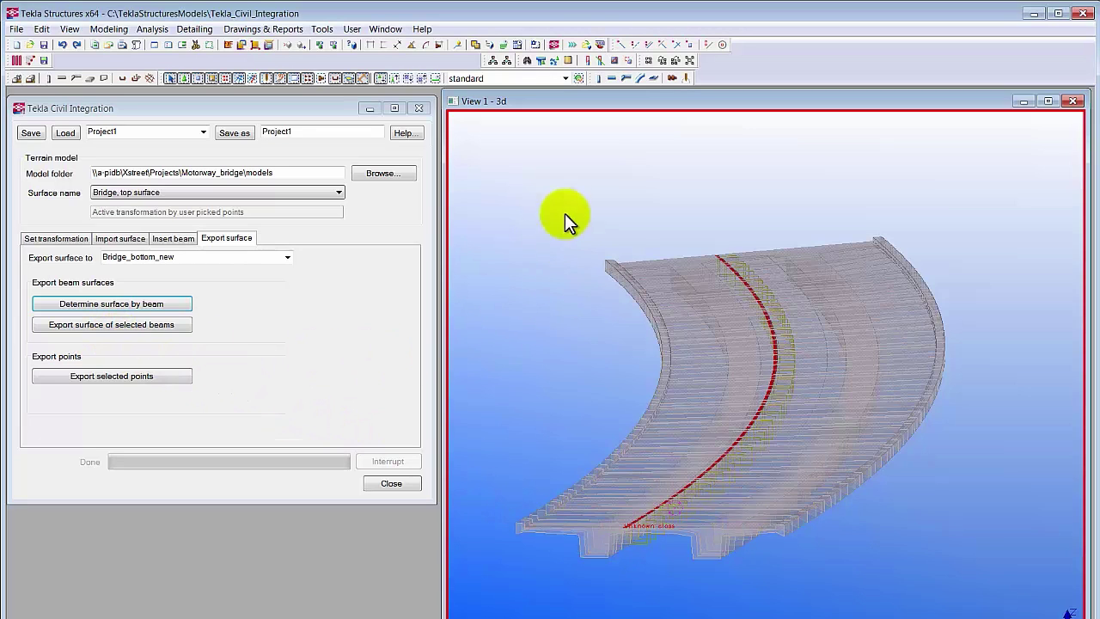
drag(756, 488, 987, 588)
click(117, 328)
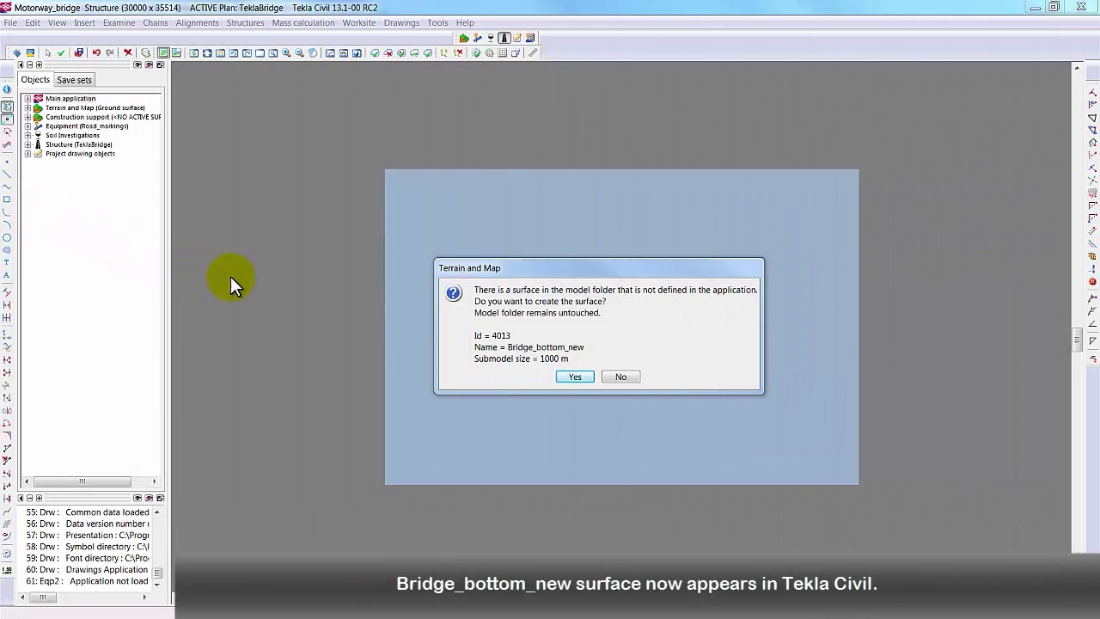
- In Tekla Civil, accept creating the Bridge_bottom_new surface from the model folder and set it as the active Terrain and Map surface
click(571, 378)
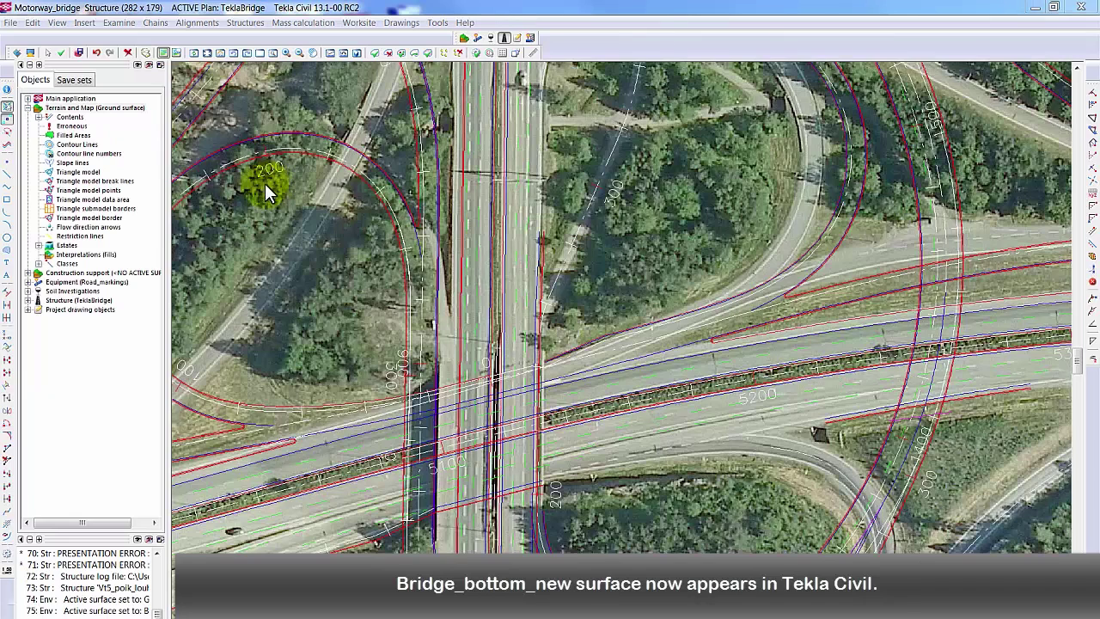
right_click(95, 109)
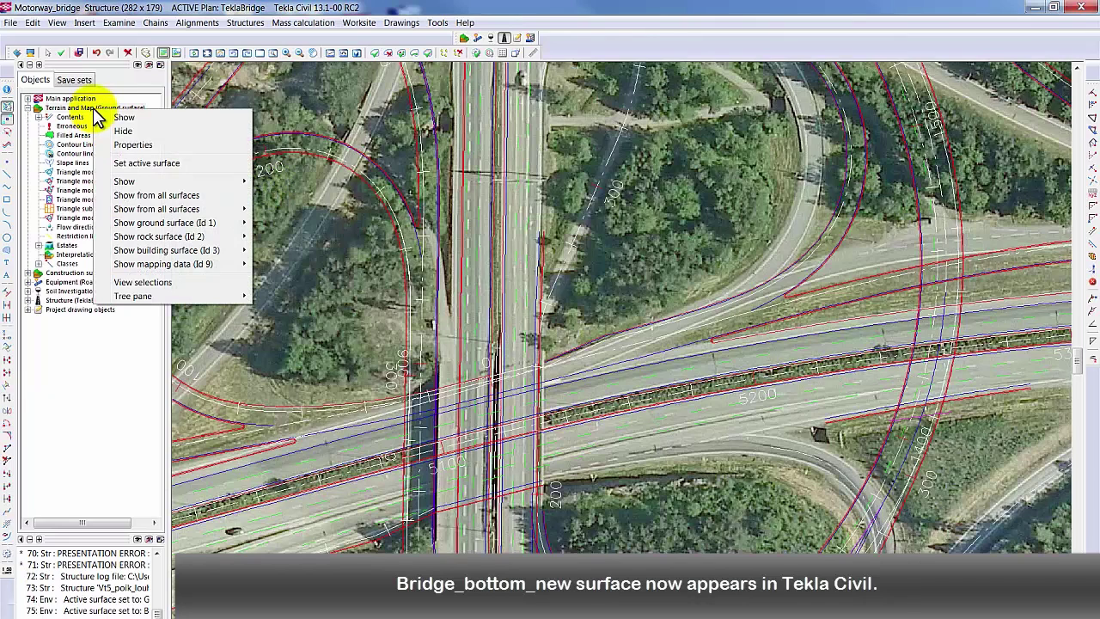
click(153, 165)
click(187, 134)
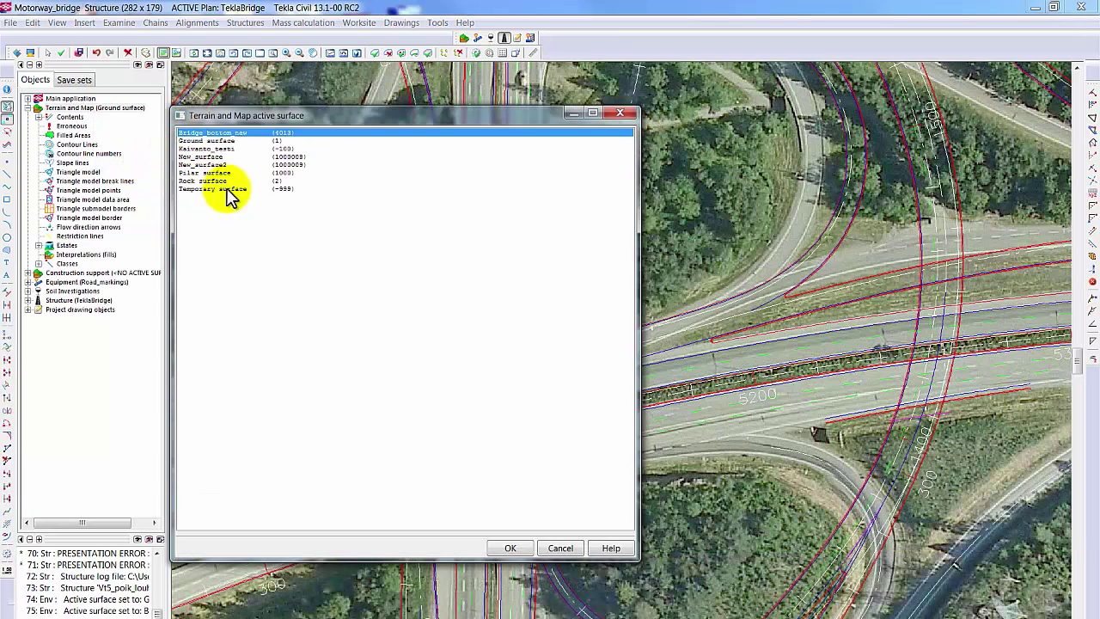
click(508, 549)
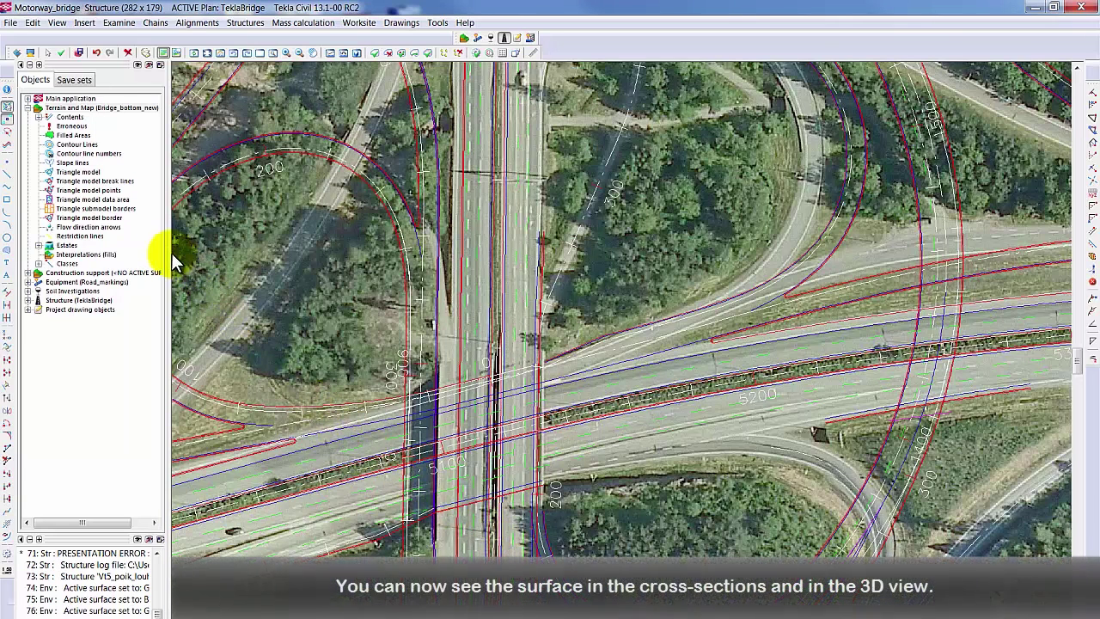
- Show the triangle model of the active Bridge_bottom_new surface in the plan view
right_click(90, 182)
click(98, 181)
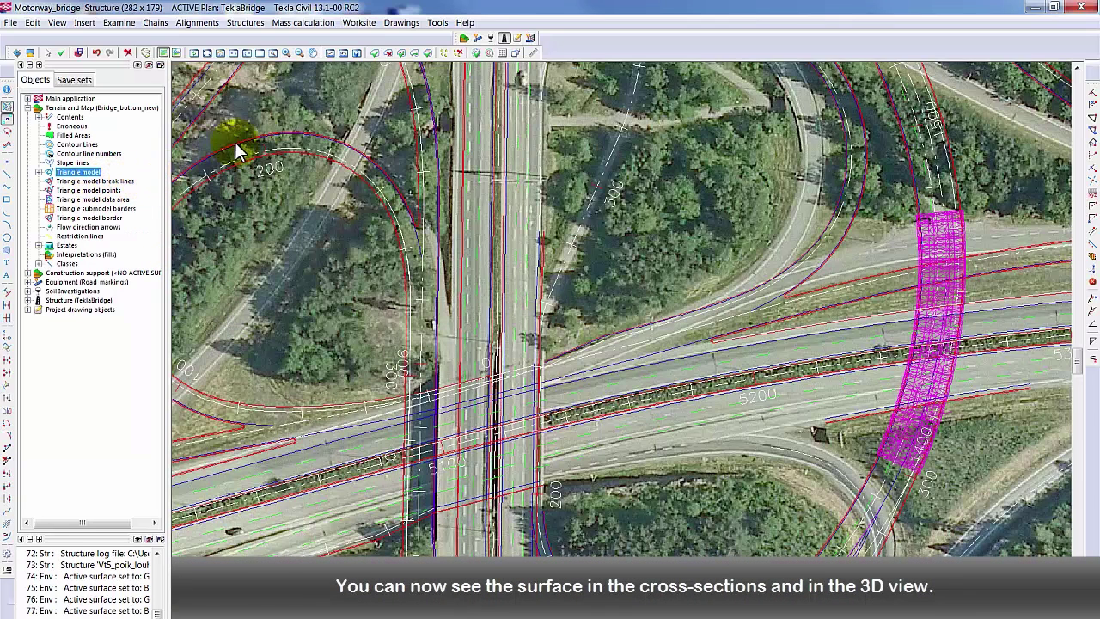
- Examine the bridge surface in a cross section of the Tekla_E5R2/ml chain, moving it along the bridge to about station 1457, and close it
click(343, 53)
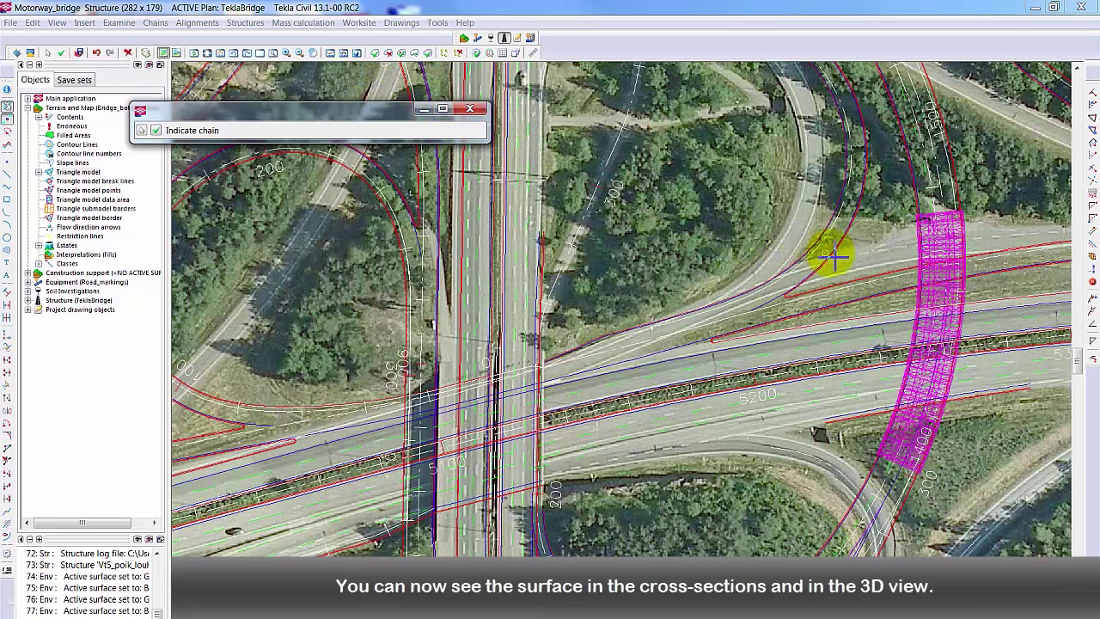
click(927, 269)
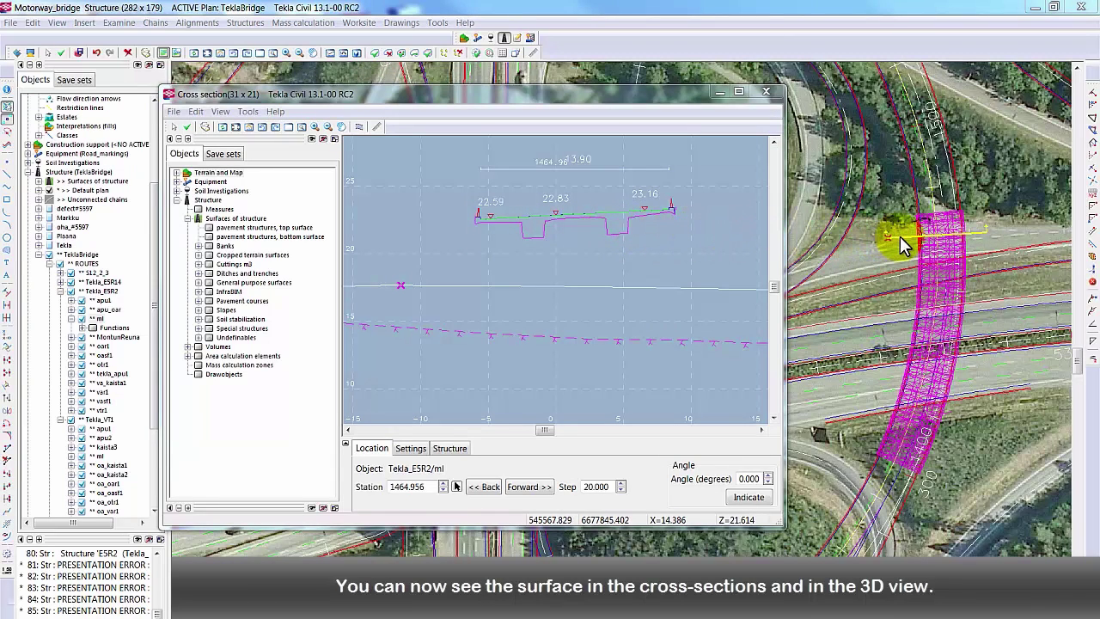
drag(901, 237, 900, 261)
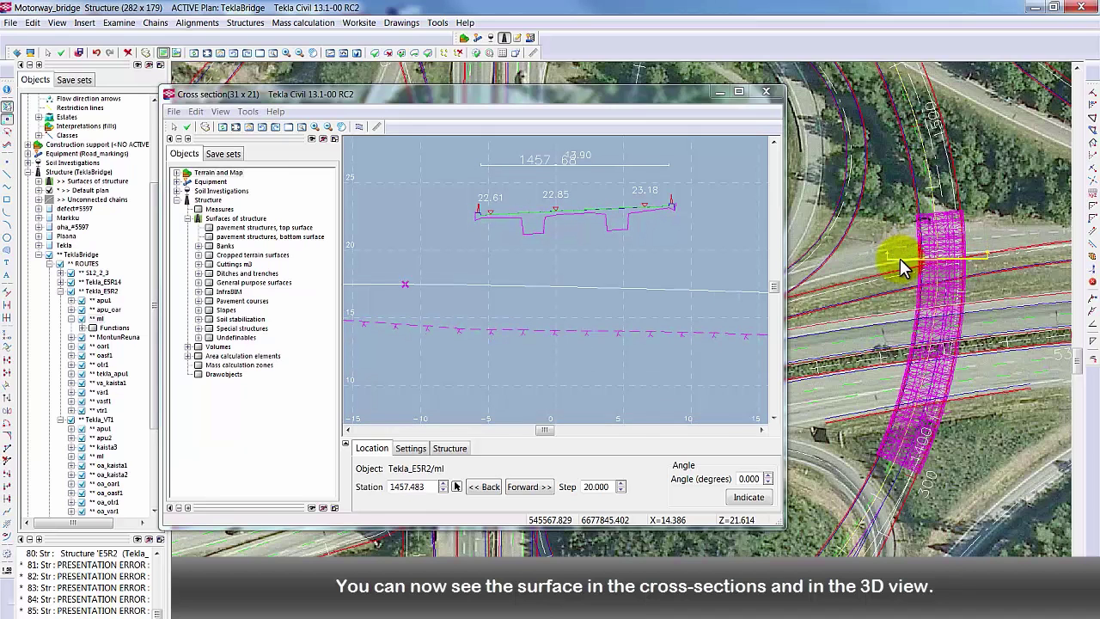
click(767, 92)
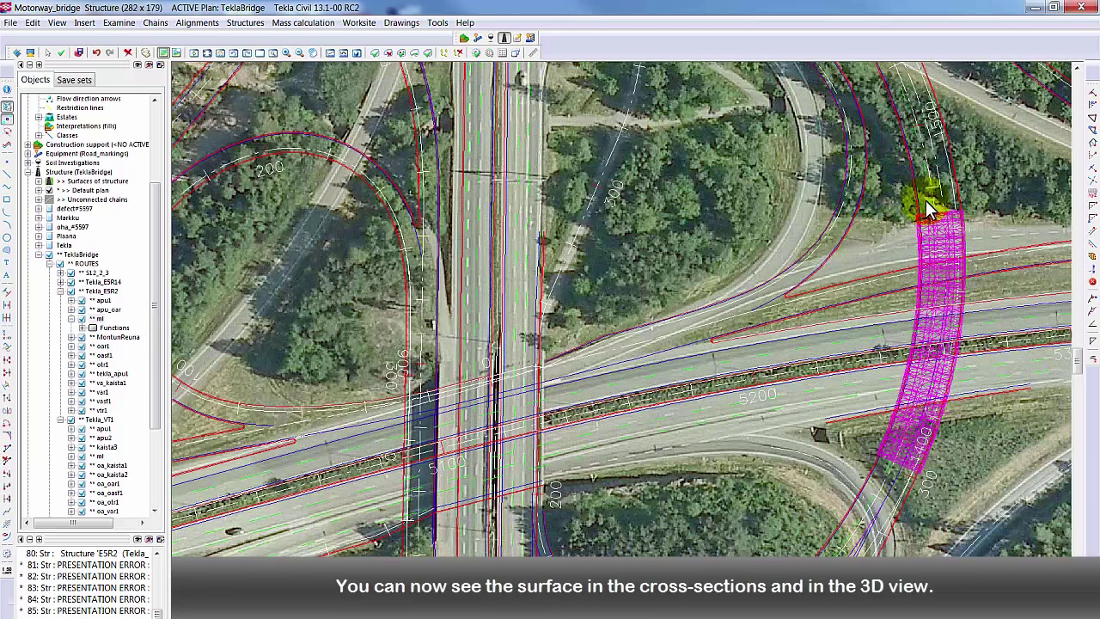
- View the area of the alignment at the bridge's upper end in 3D to examine the bridge surface
right_click(932, 205)
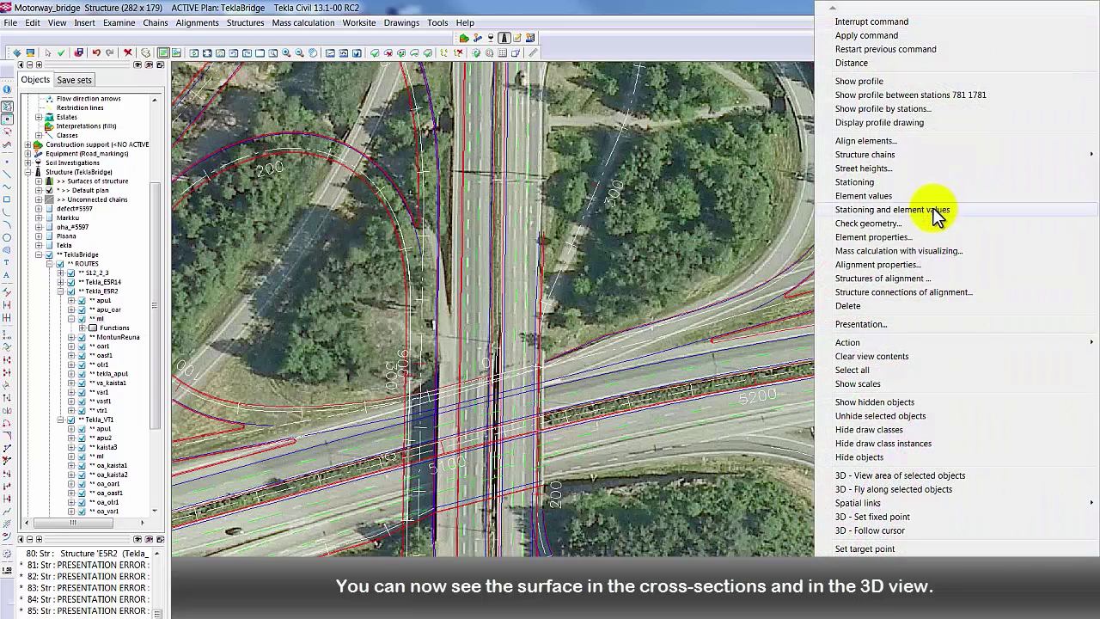
click(907, 474)
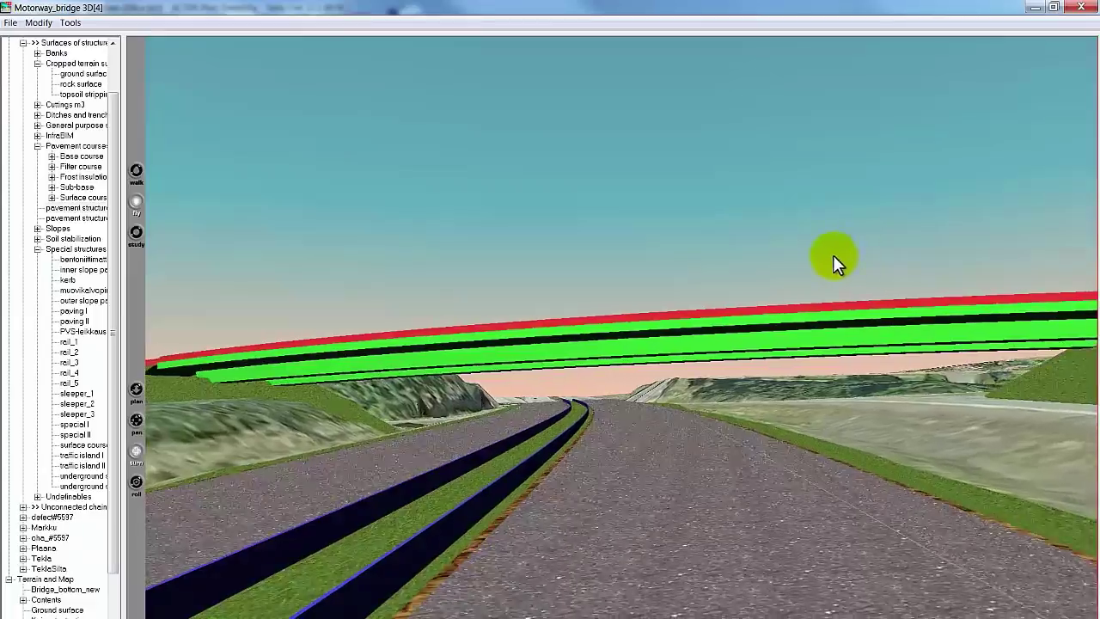